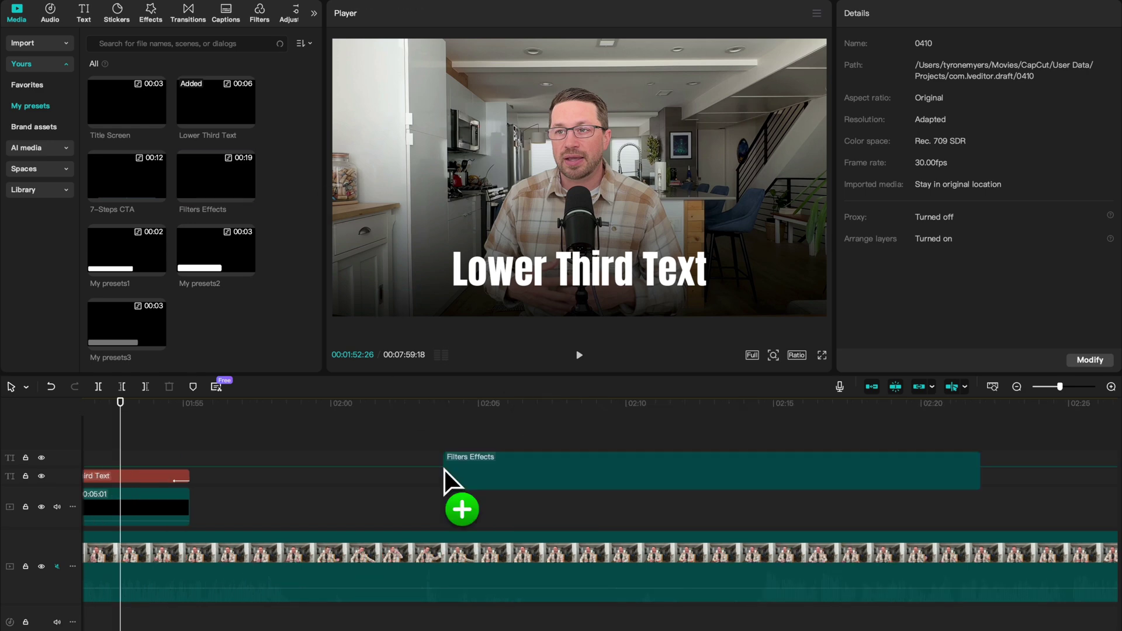
# Step: Add the My presets1 preset to the timeline
pyautogui.moveTo(444, 470); pyautogui.dragTo(314, 490)
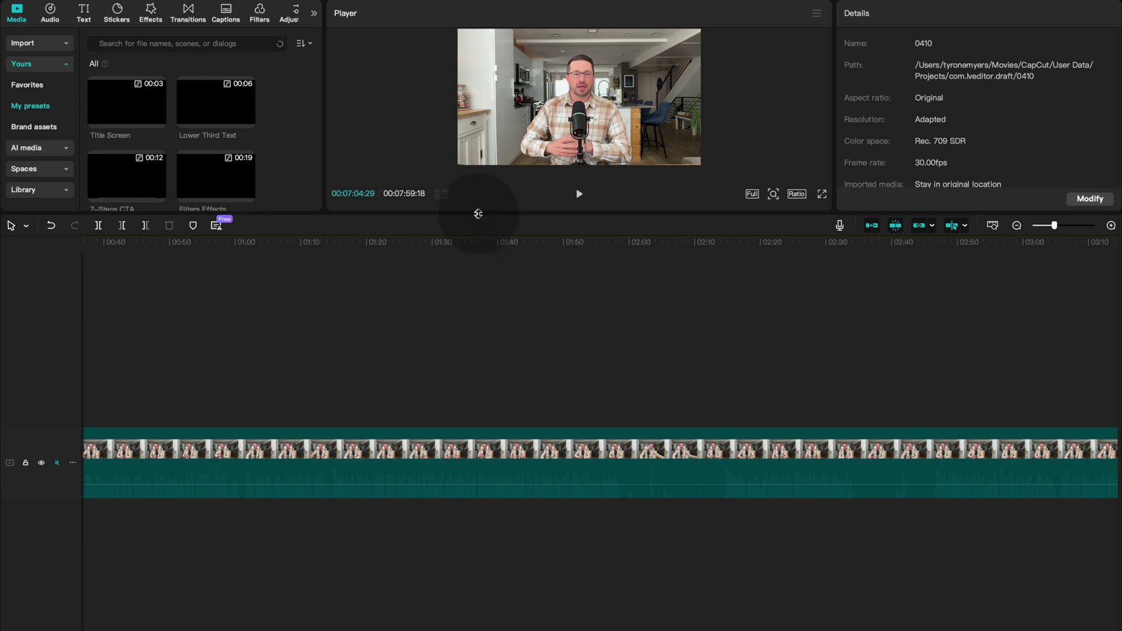
# Step: Enlarge the preview and add a Default text clip, moved lower and left in the frame
pyautogui.moveTo(478, 214); pyautogui.dragTo(463, 374)
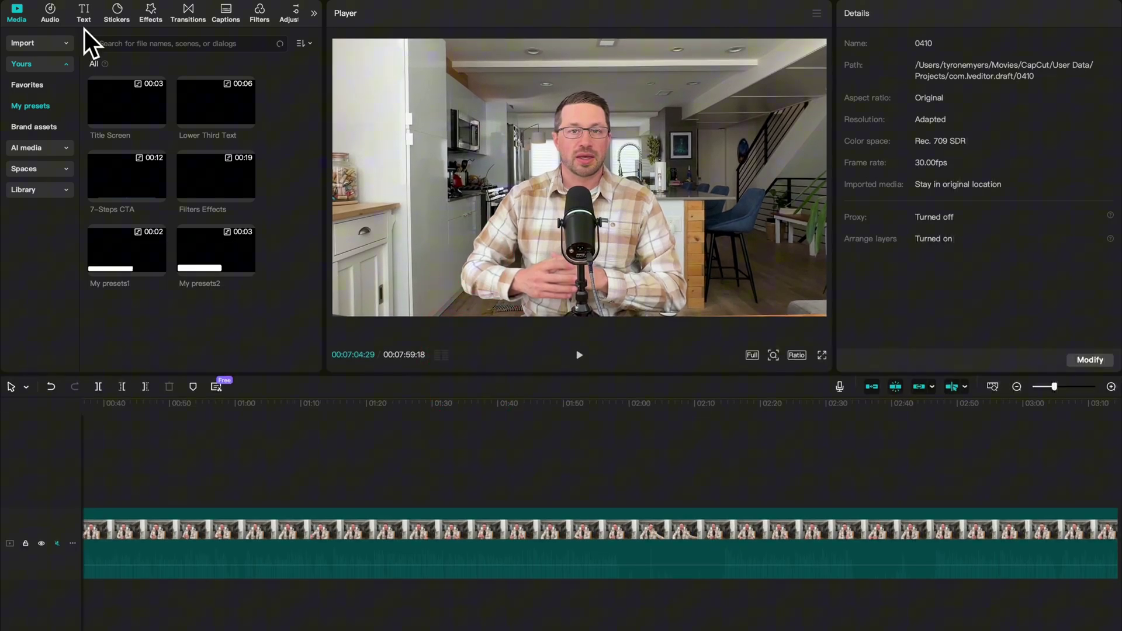
pyautogui.click(85, 13)
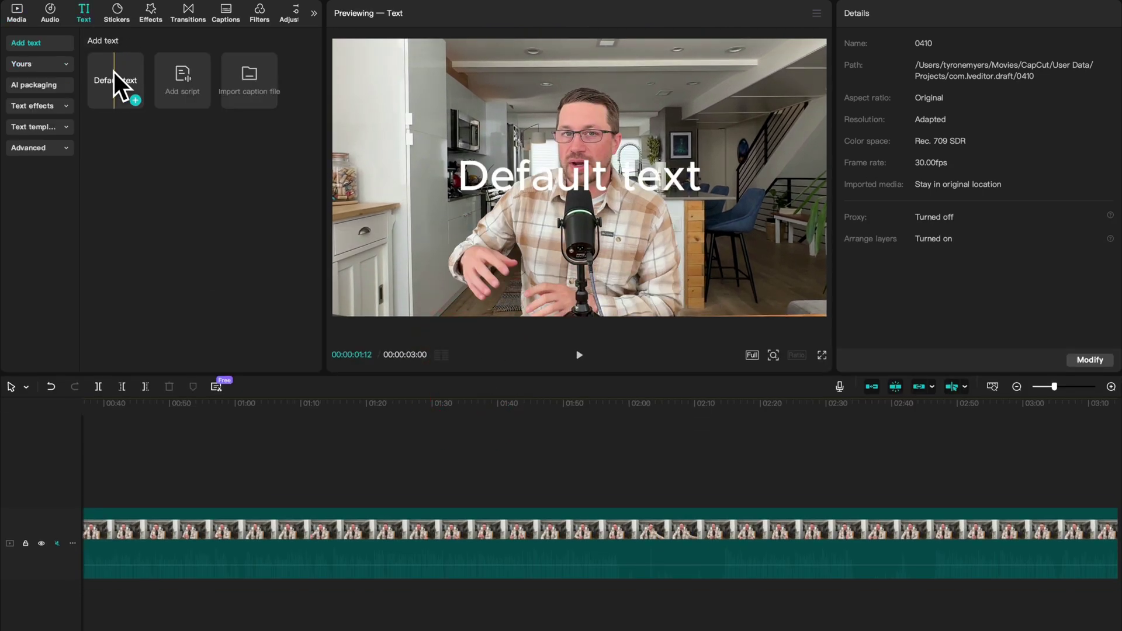
pyautogui.moveTo(114, 71); pyautogui.dragTo(336, 488)
pyautogui.scroll(3, 420, 476)
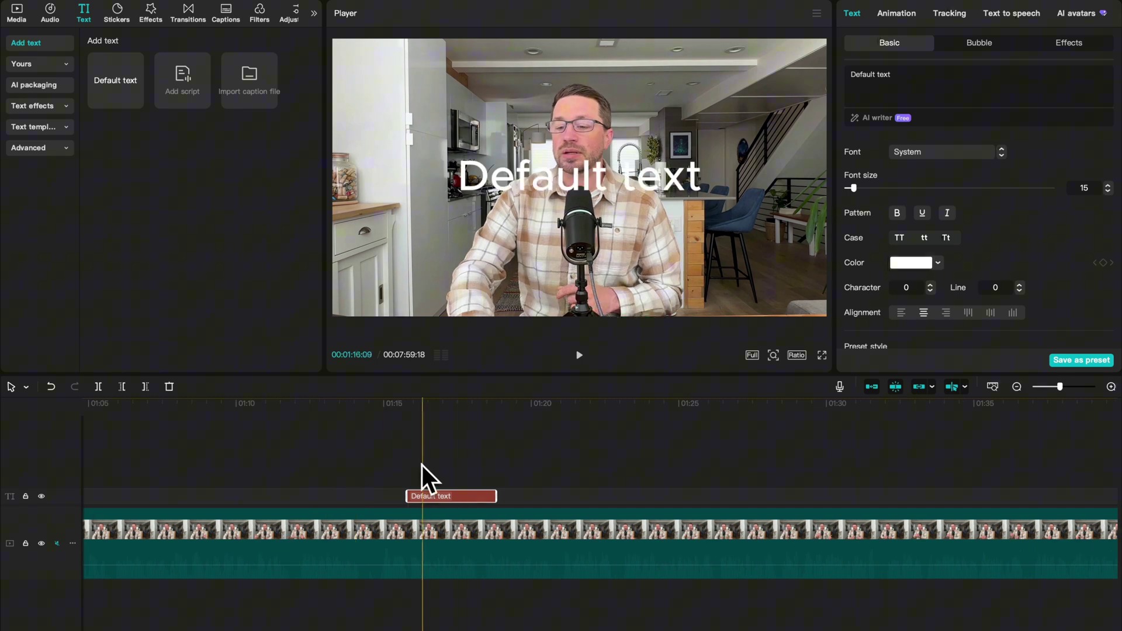
pyautogui.click(463, 455)
pyautogui.moveTo(595, 177); pyautogui.dragTo(487, 279)
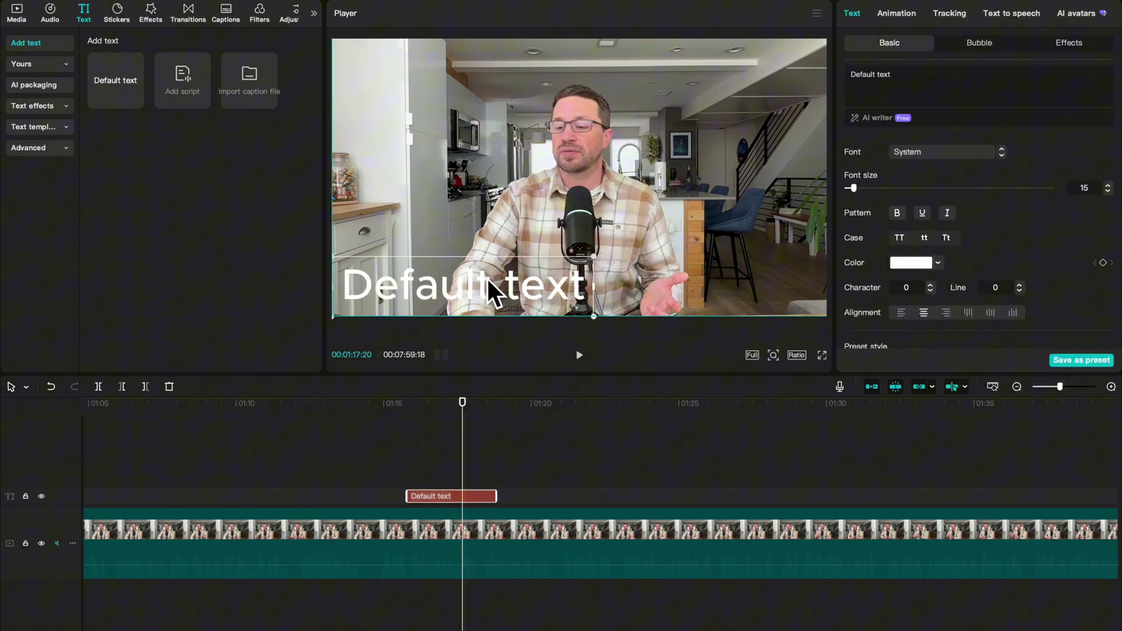
# Step: Change the text to 'ProTip #1: Right Click --> Clean Up', then shrink and reposition it
pyautogui.moveTo(927, 77); pyautogui.dragTo(847, 77)
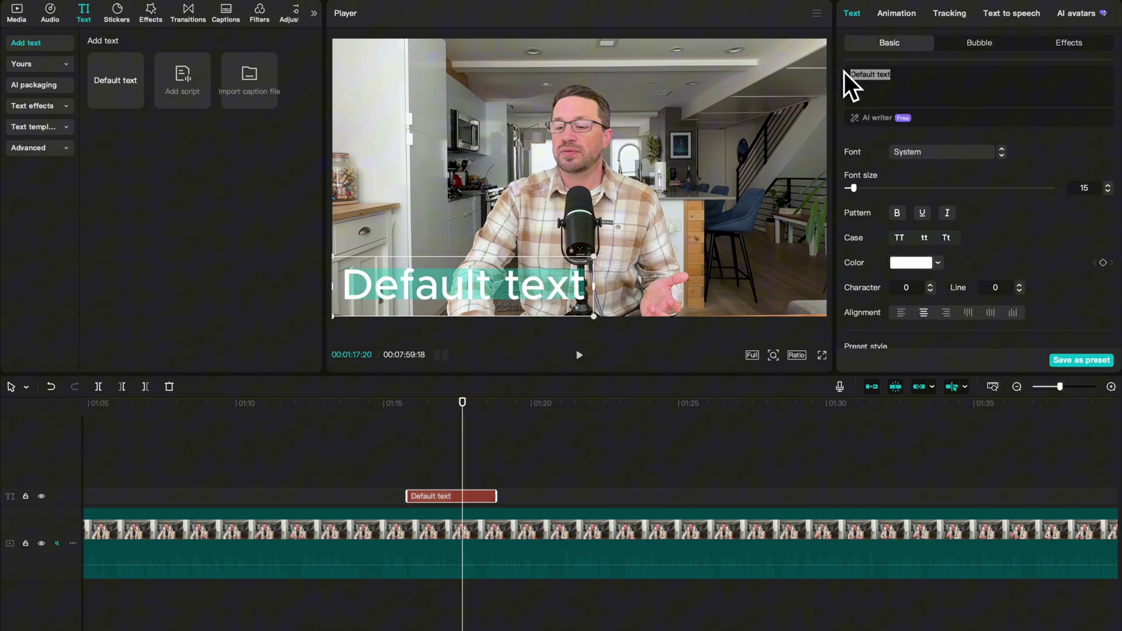
pyautogui.write('P')
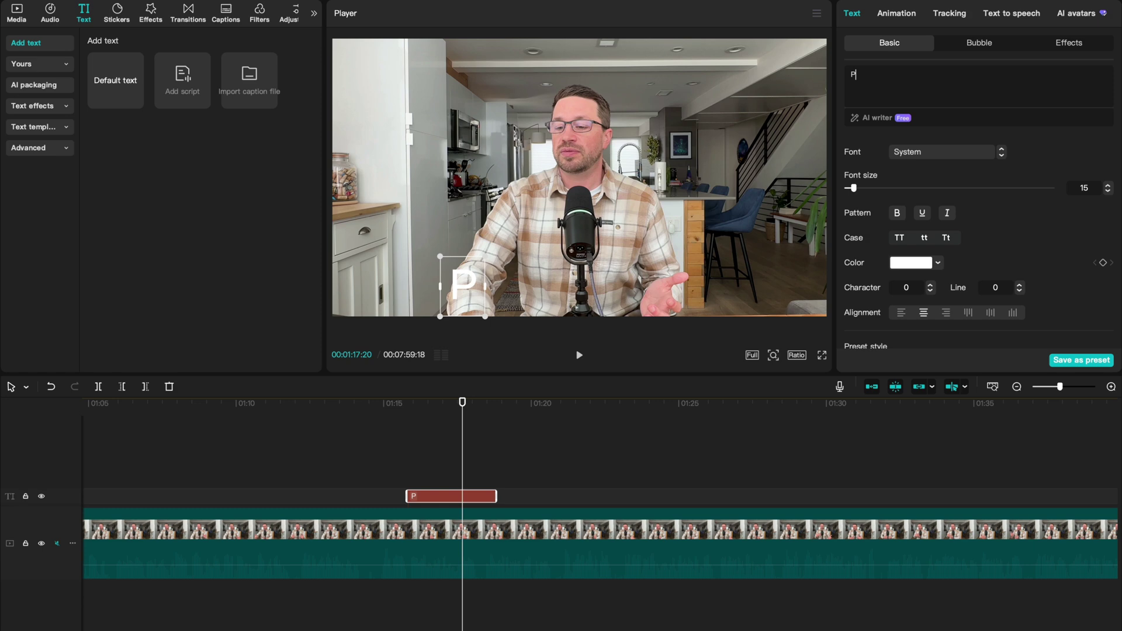
pyautogui.write('roTip #1: Right Click --> Clean Up')
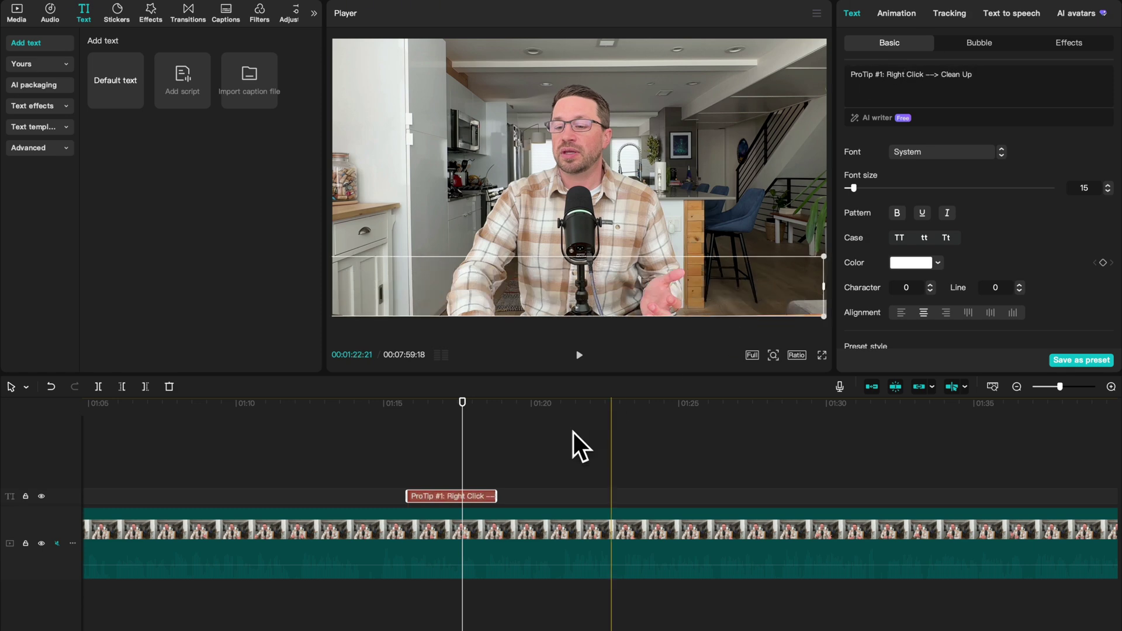
pyautogui.click(451, 471)
pyautogui.click(459, 490)
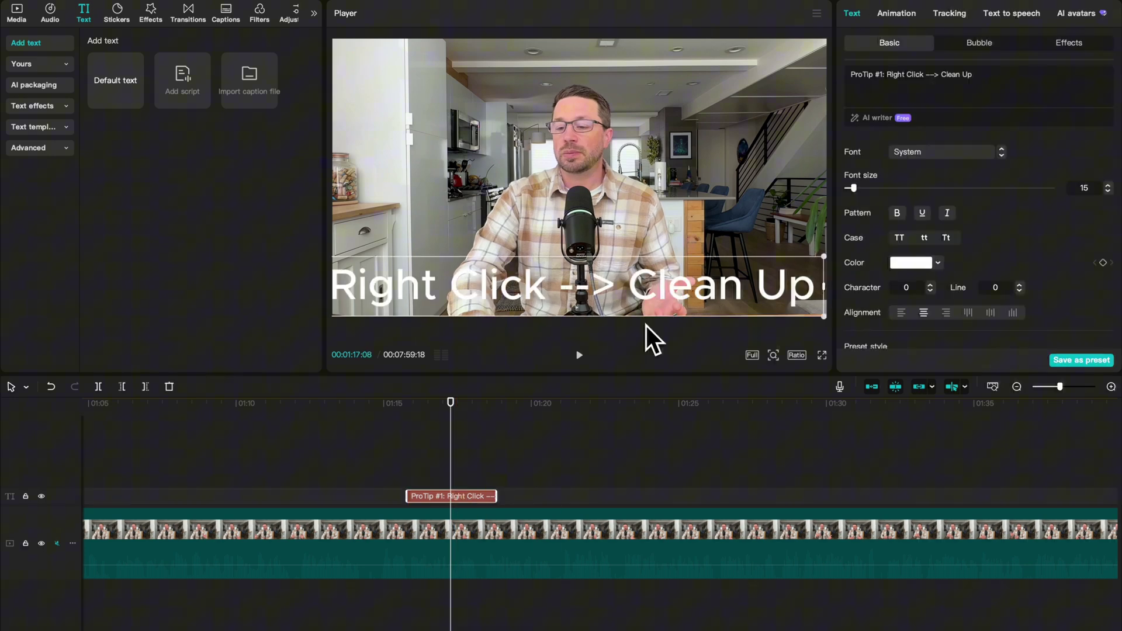
pyautogui.moveTo(647, 324); pyautogui.dragTo(499, 299)
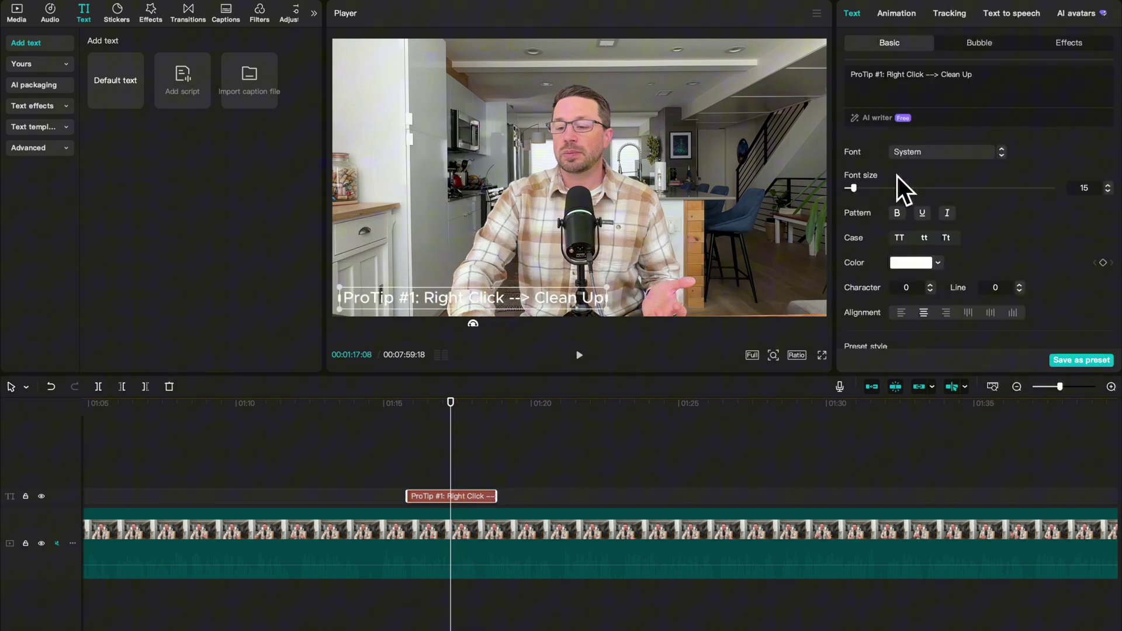
# Step: Set the caption font to ZY Trend and apply a black-on-white preset style
pyautogui.click(919, 153)
pyautogui.click(953, 269)
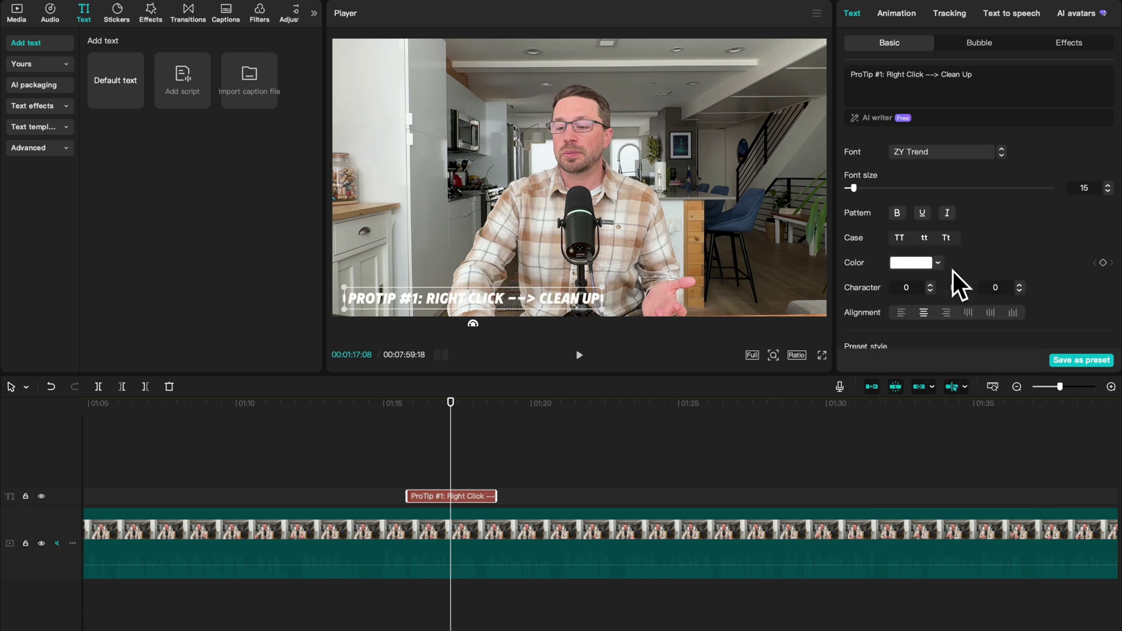
pyautogui.scroll(-5, 976, 243)
pyautogui.scroll(4, 982, 245)
pyautogui.scroll(-2, 982, 245)
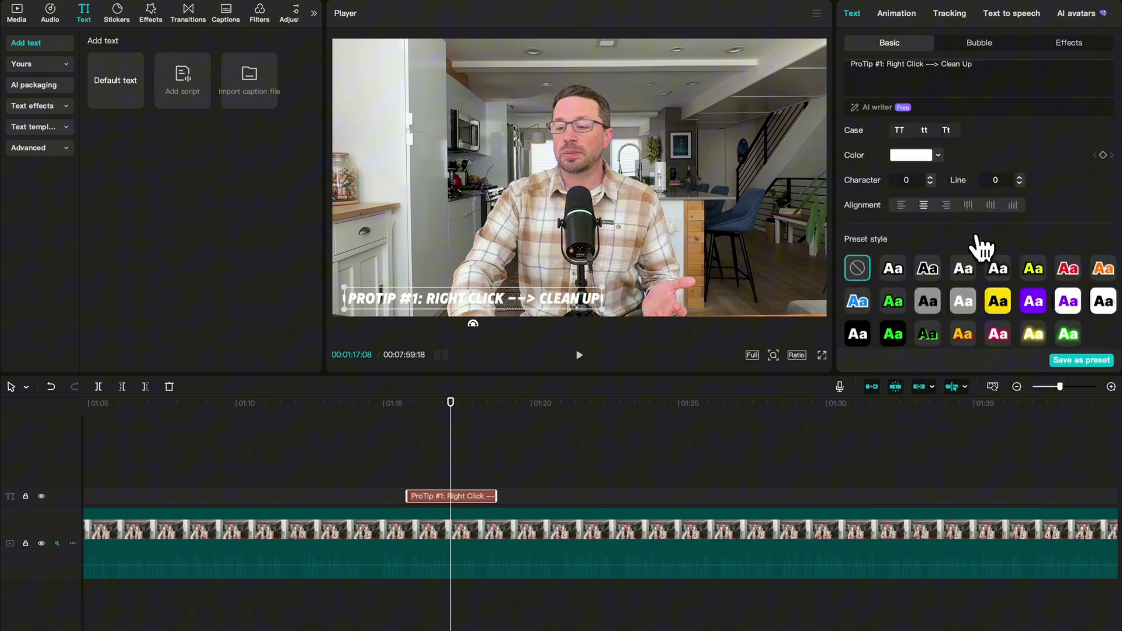
pyautogui.click(931, 296)
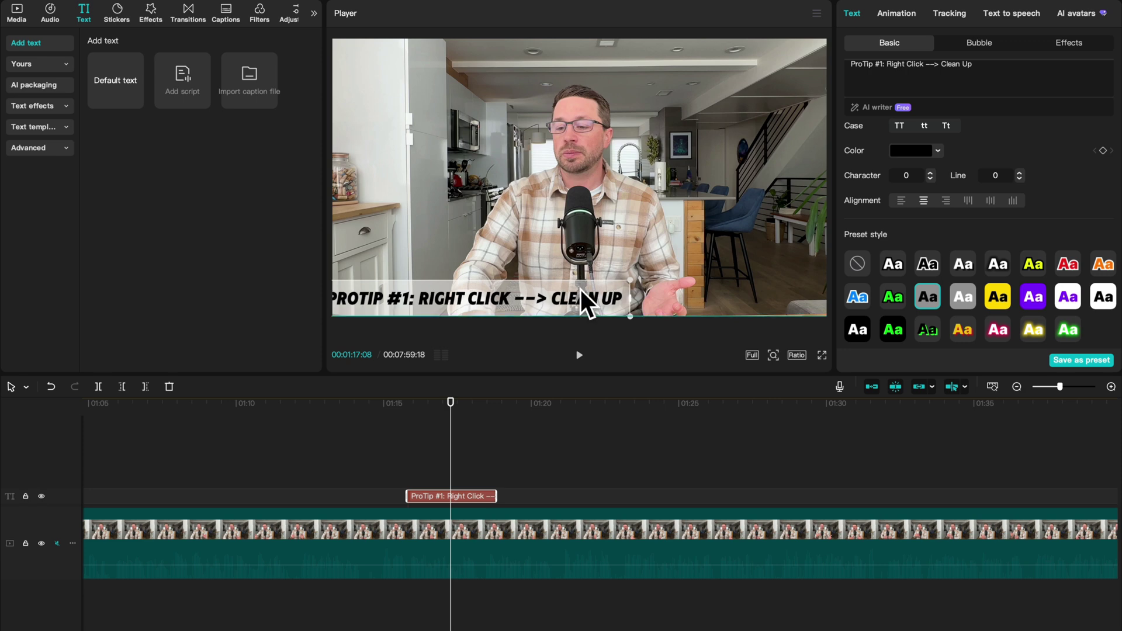
# Step: Give the caption a Typewriter in-animation and a Zoom Out out-animation, then preview from 01:15:24
pyautogui.click(896, 13)
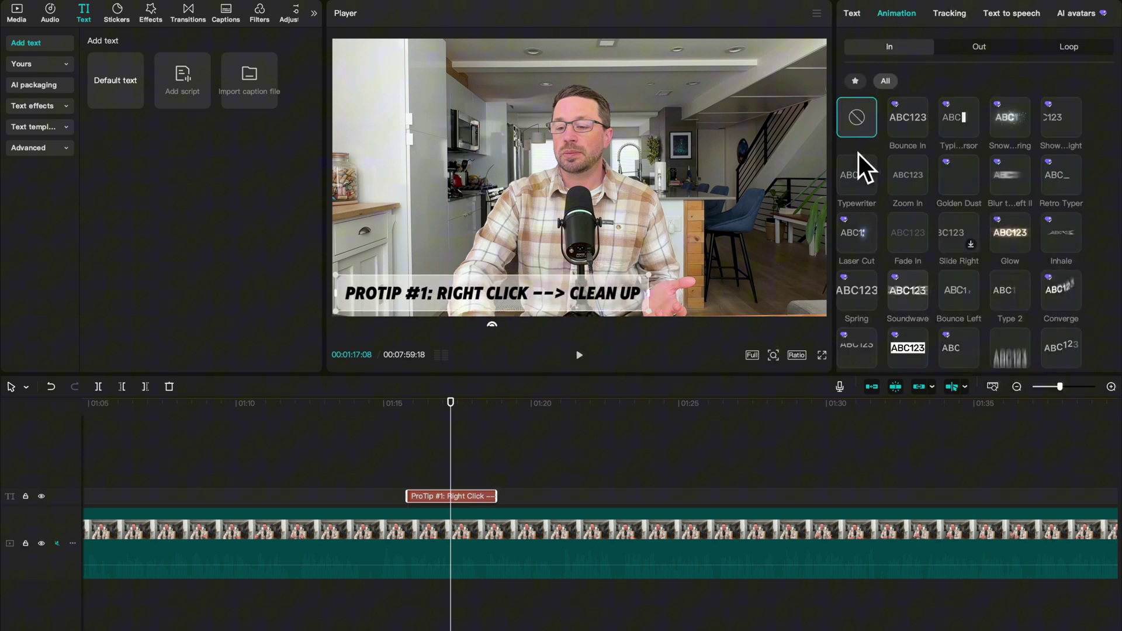
pyautogui.click(857, 173)
pyautogui.click(977, 46)
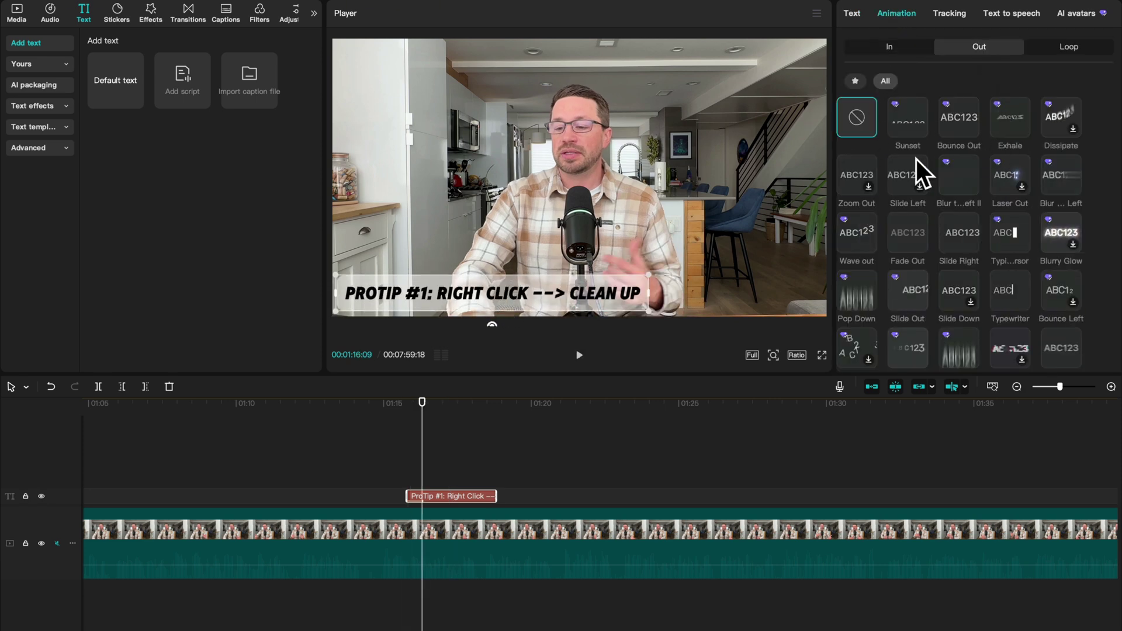
pyautogui.click(846, 170)
pyautogui.moveTo(493, 429); pyautogui.dragTo(451, 437)
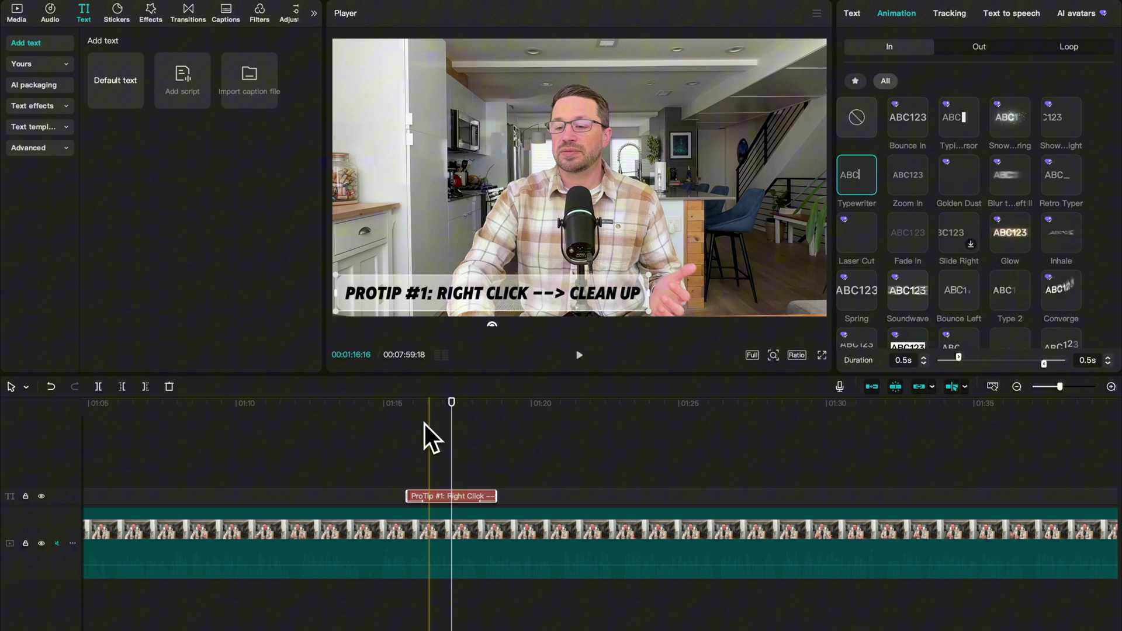
# Step: Add the keyboard typing sound effect under the caption, lowered to -9.8dB and trimmed shorter
pyautogui.click(50, 12)
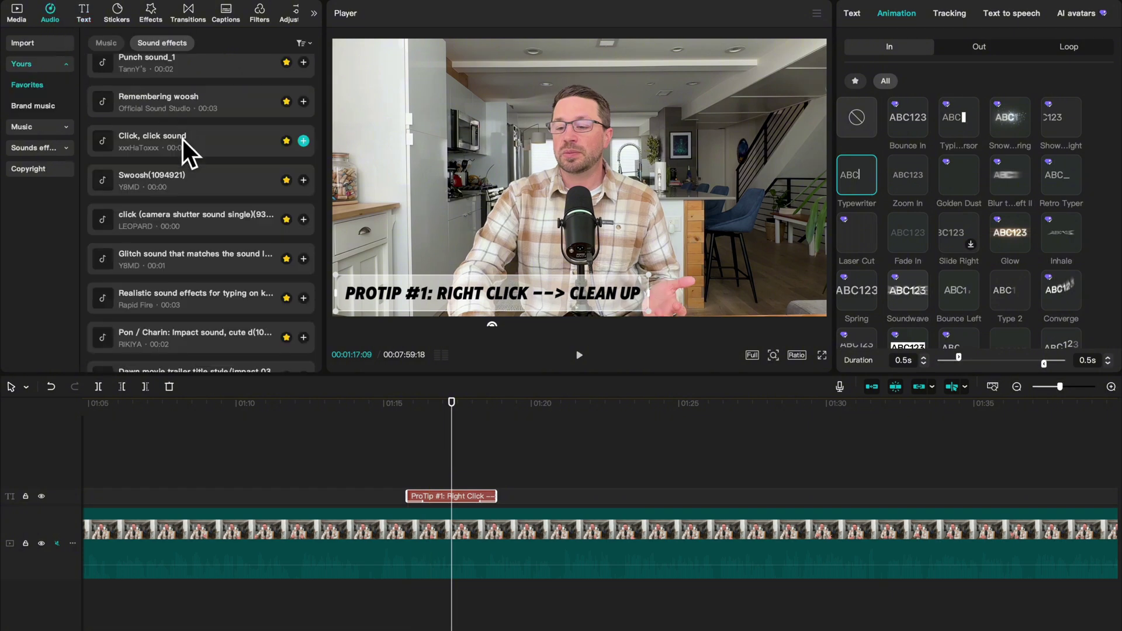
pyautogui.moveTo(147, 296); pyautogui.dragTo(408, 462)
pyautogui.moveTo(970, 80); pyautogui.dragTo(965, 81)
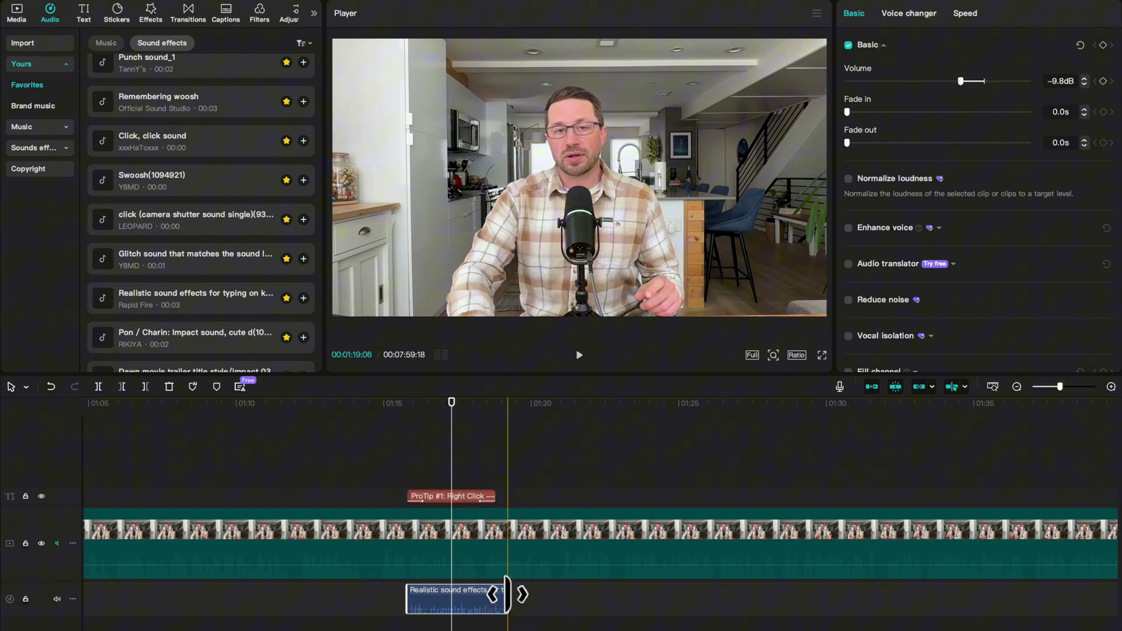
pyautogui.moveTo(507, 599); pyautogui.dragTo(416, 599)
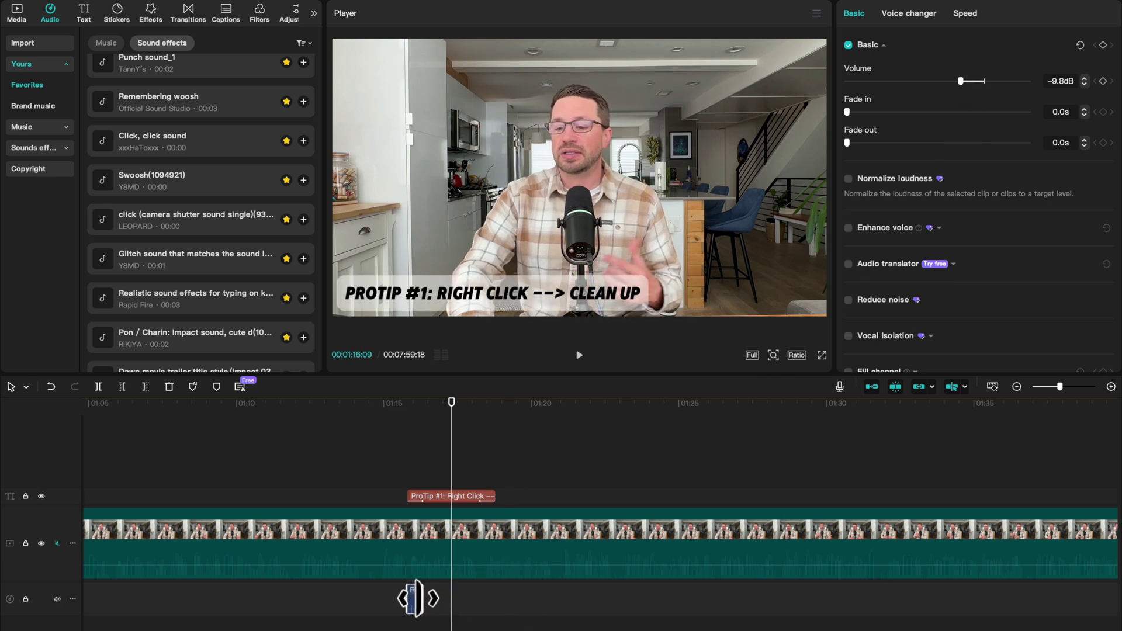
pyautogui.scroll(3, 401, 481)
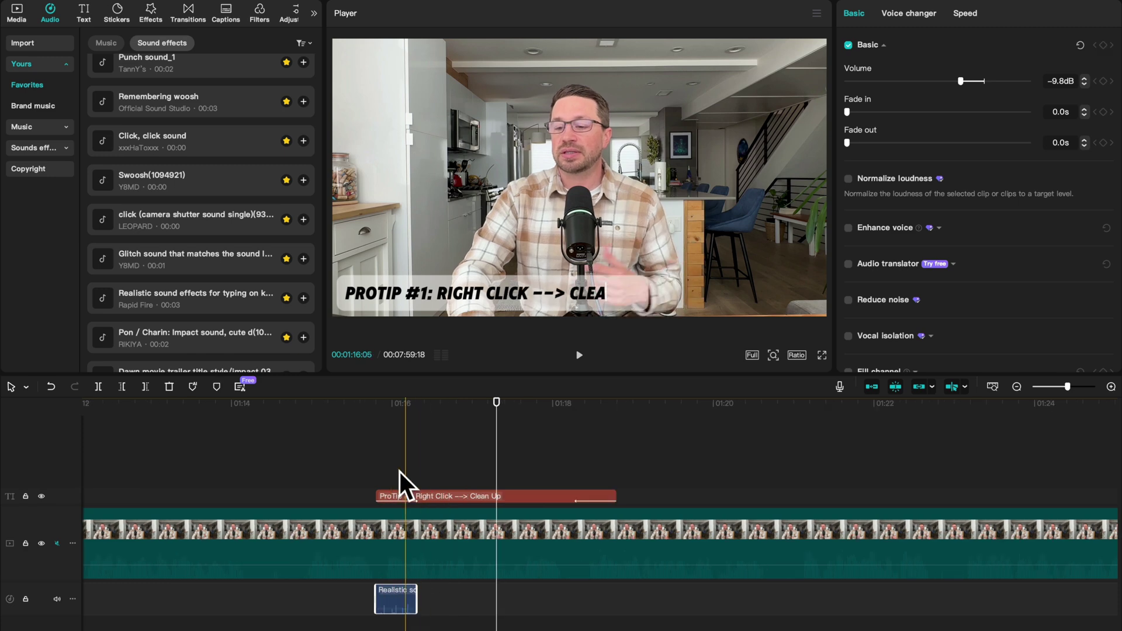
# Step: Play back the caption section from 01:15:16
pyautogui.click(353, 444)
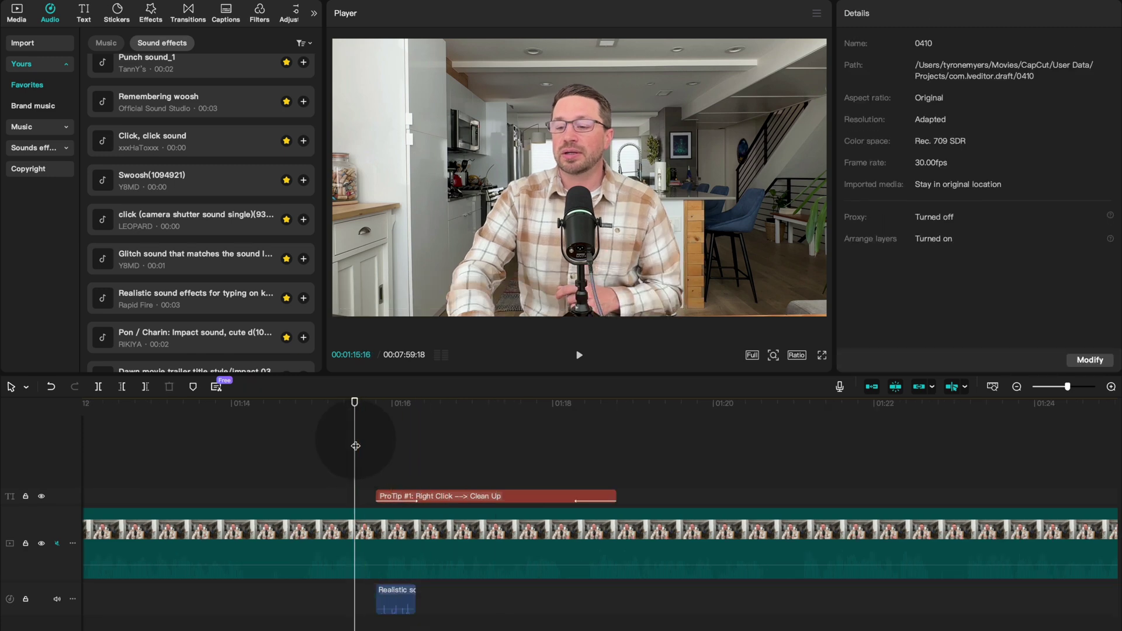
pyautogui.press('space')
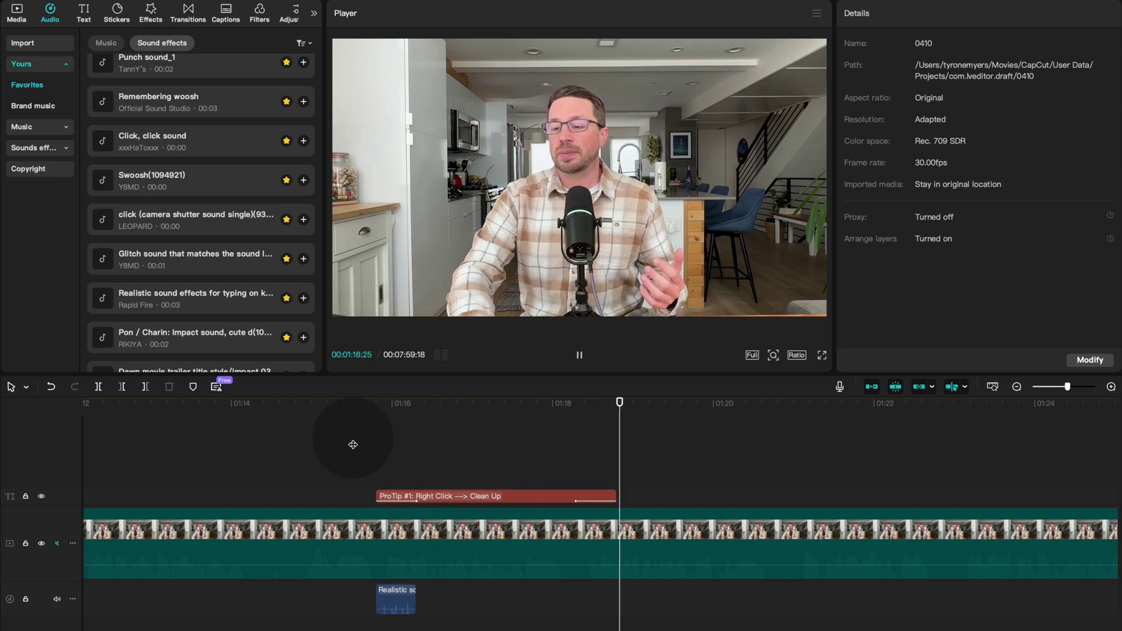
pyautogui.press('space')
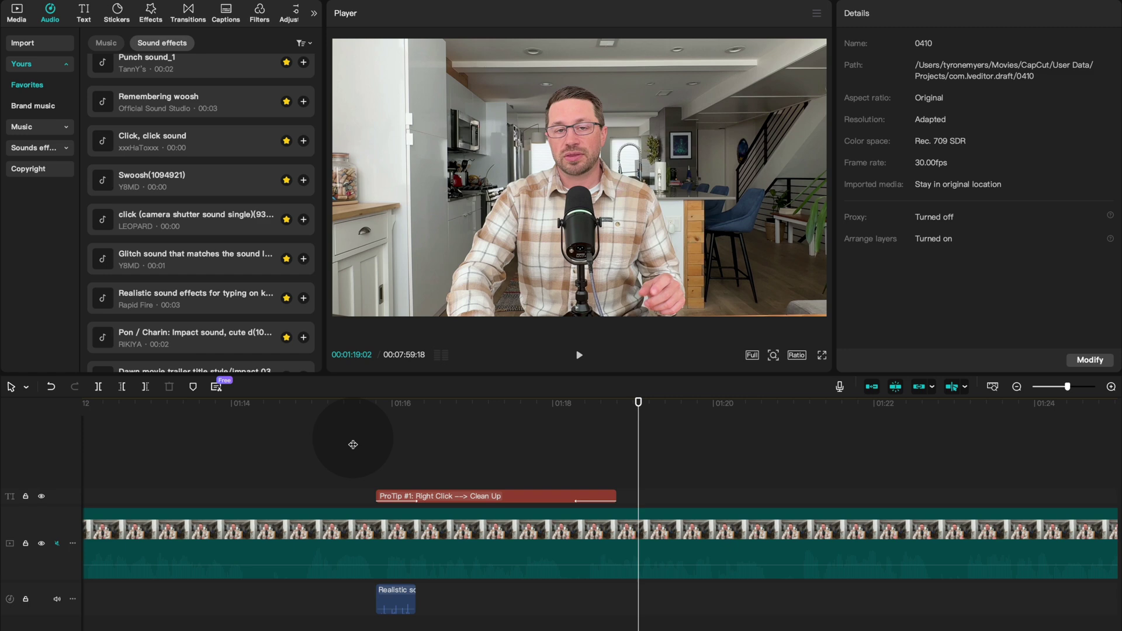
# Step: Select the ProTip text and typing sound clips together and save them as a preset
pyautogui.click(412, 496)
pyautogui.keyDown('shift'); pyautogui.click(398, 594); pyautogui.keyUp('shift')
pyautogui.rightClick(437, 496)
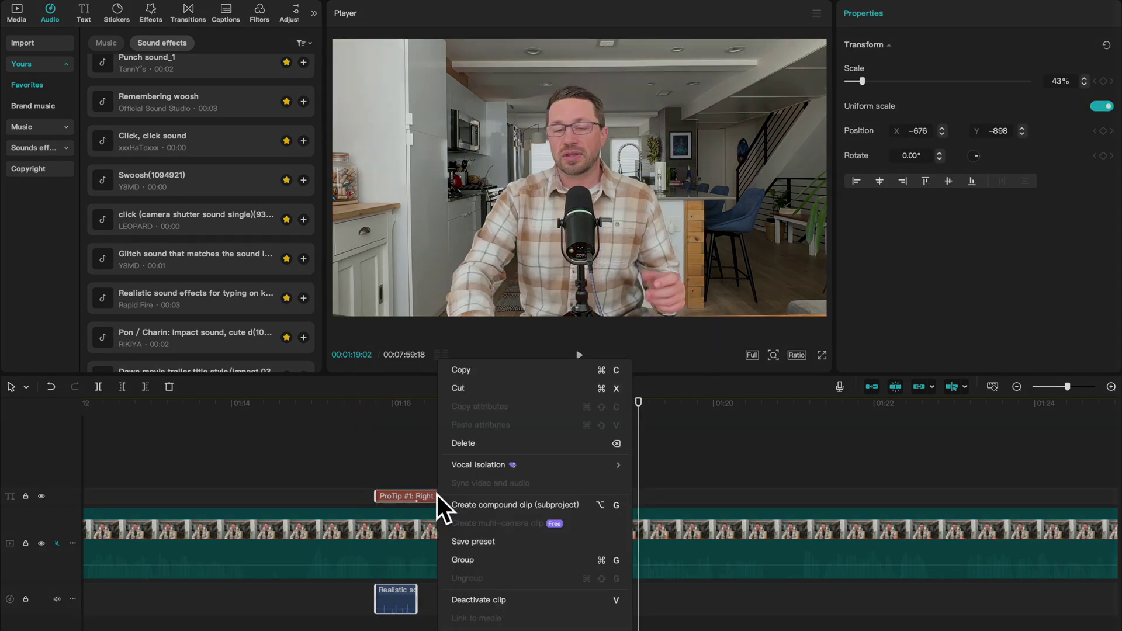
pyautogui.click(471, 541)
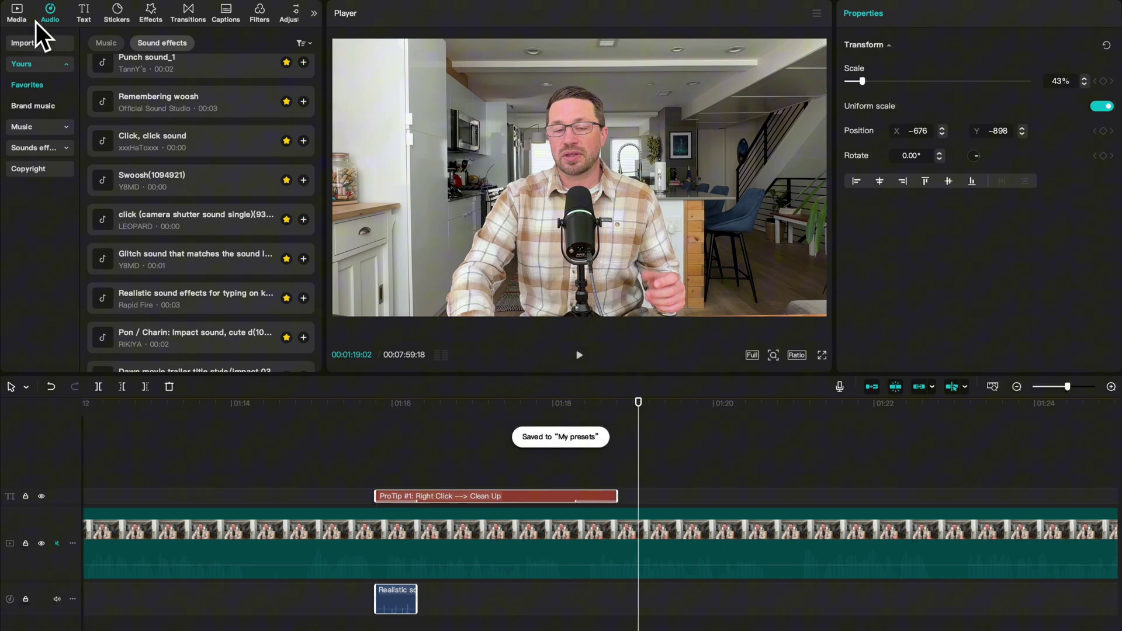
# Step: Drag My presets3 from Media > Yours > My presets onto the timeline at 01:22 and 01:31
pyautogui.click(24, 13)
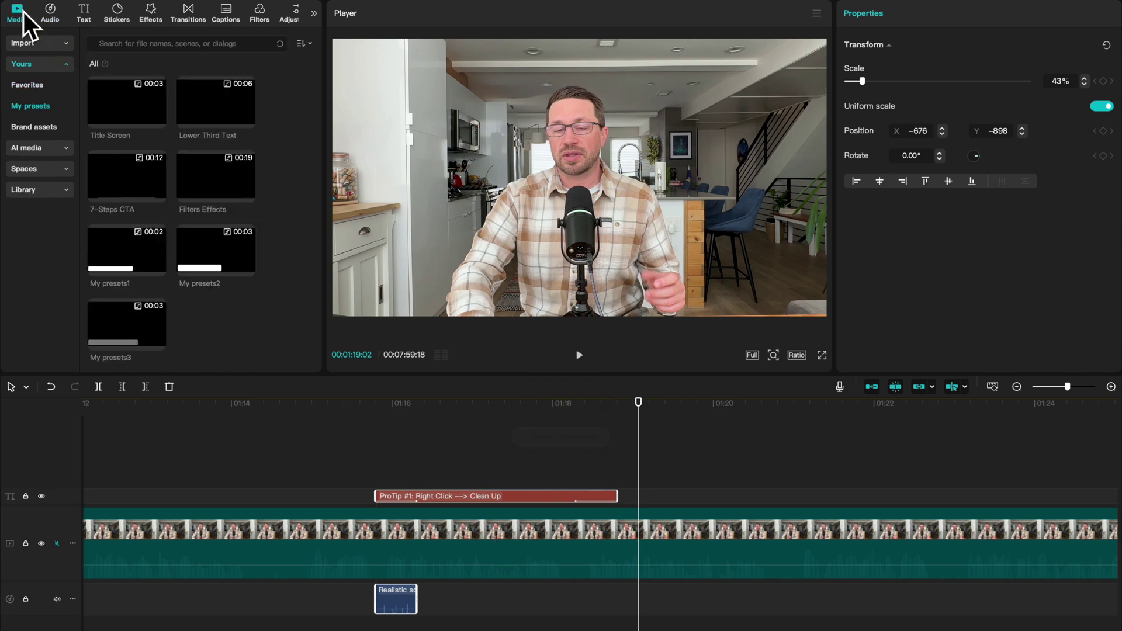
pyautogui.click(68, 64)
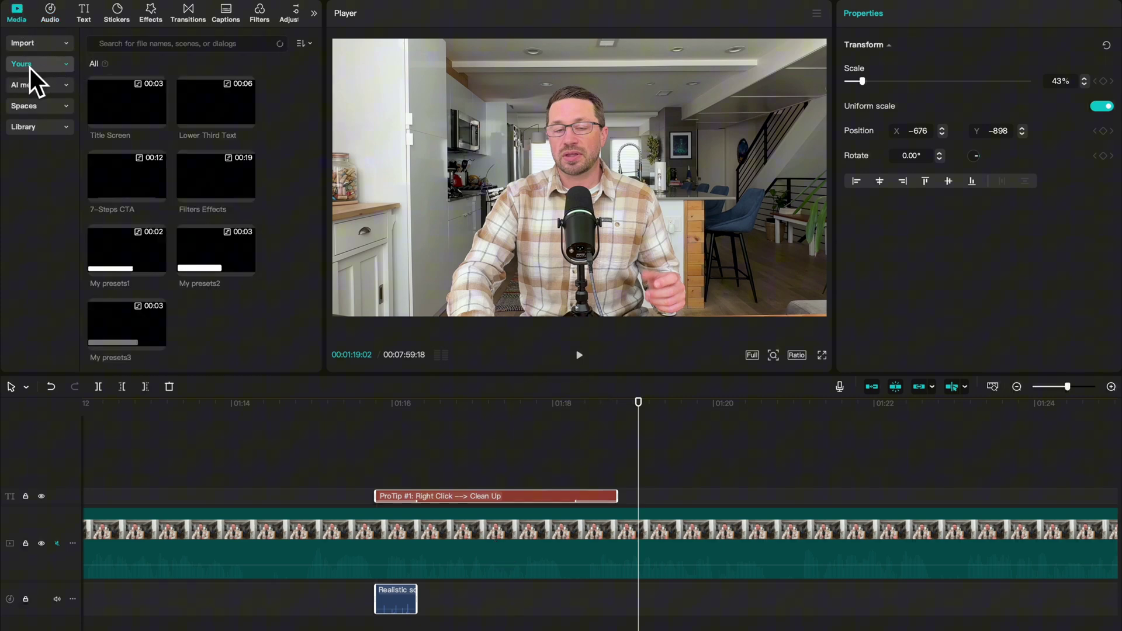
pyautogui.click(65, 67)
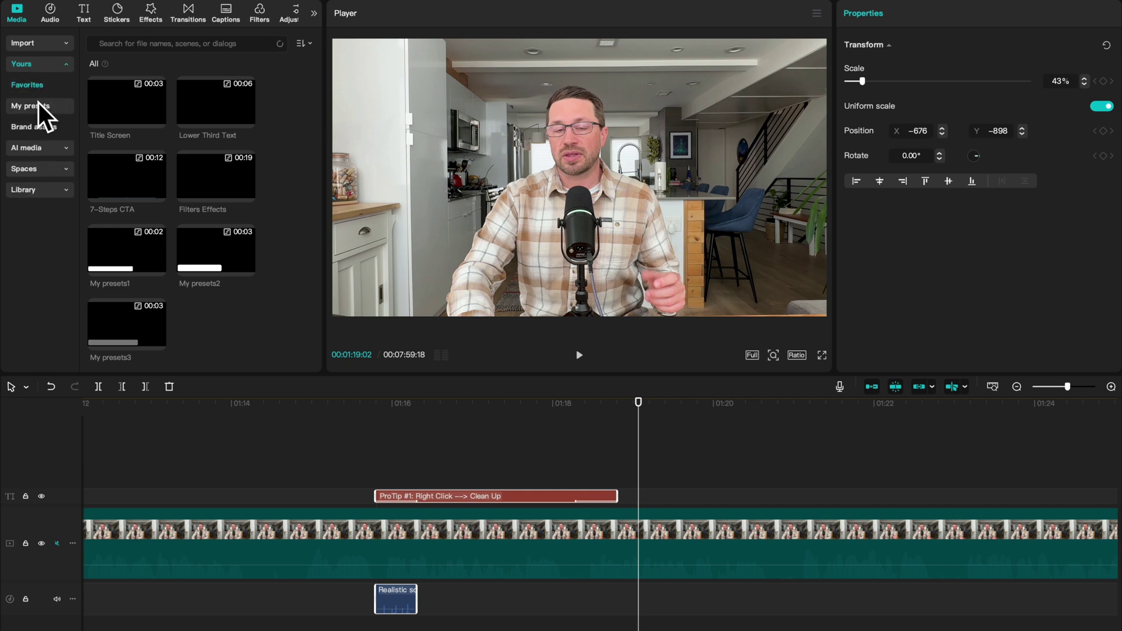
pyautogui.moveTo(145, 125)
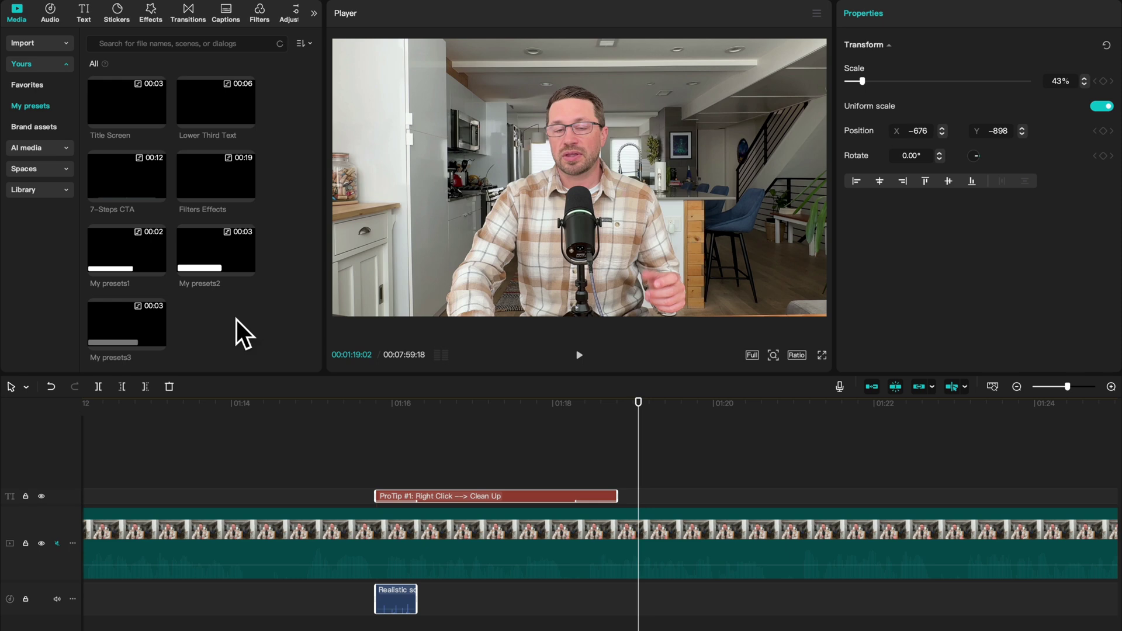
pyautogui.moveTo(134, 324)
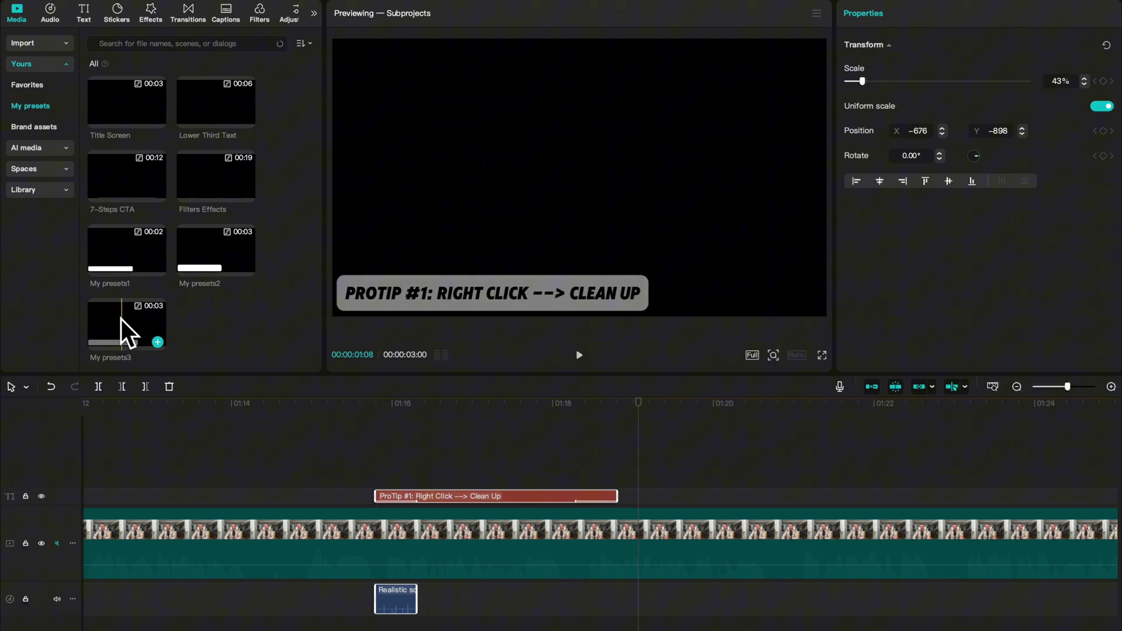
pyautogui.moveTo(121, 319); pyautogui.dragTo(861, 485)
pyautogui.scroll(-5, 455, 451)
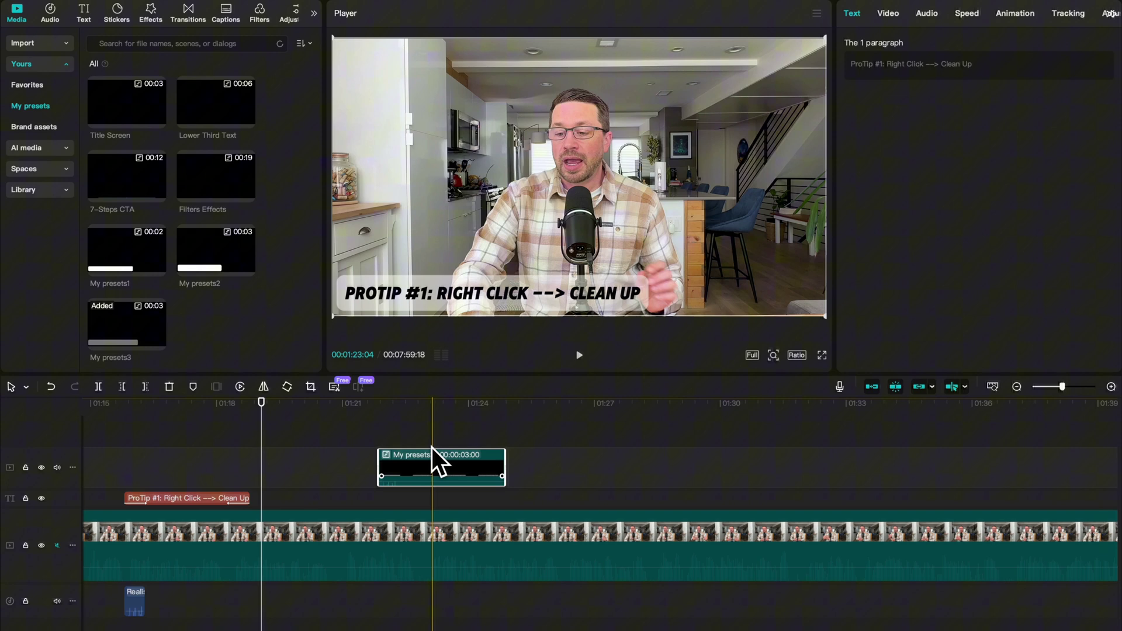
pyautogui.moveTo(107, 319); pyautogui.dragTo(741, 467)
pyautogui.click(155, 497)
pyautogui.click(275, 466)
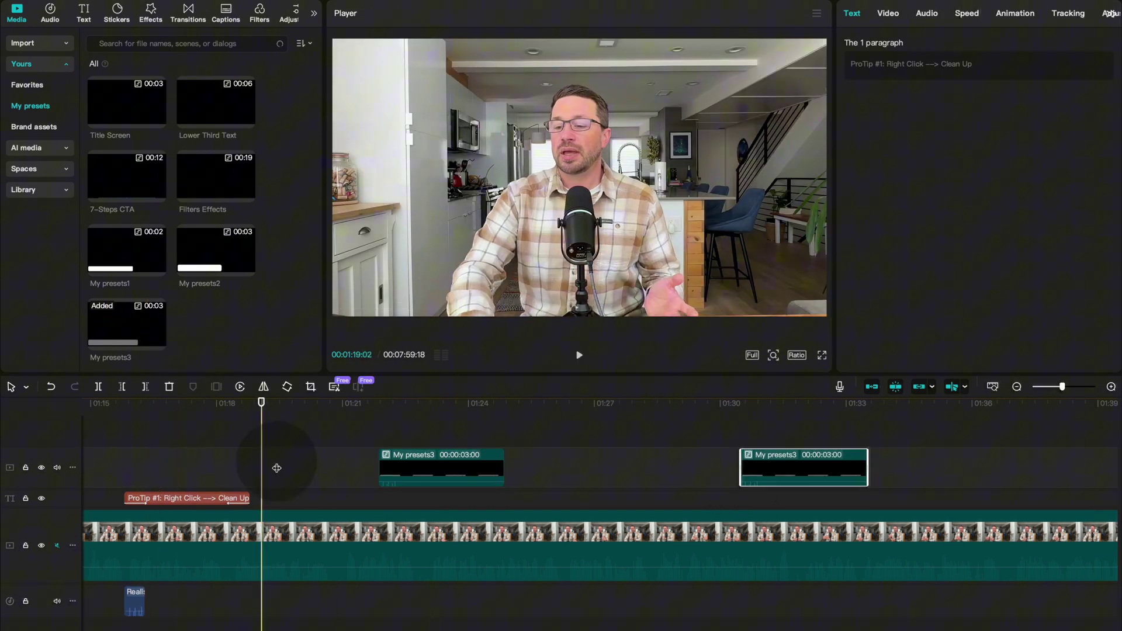
# Step: Unpack the first My presets3 copy into separate text and sound clips with Undo compound clip
pyautogui.click(396, 422)
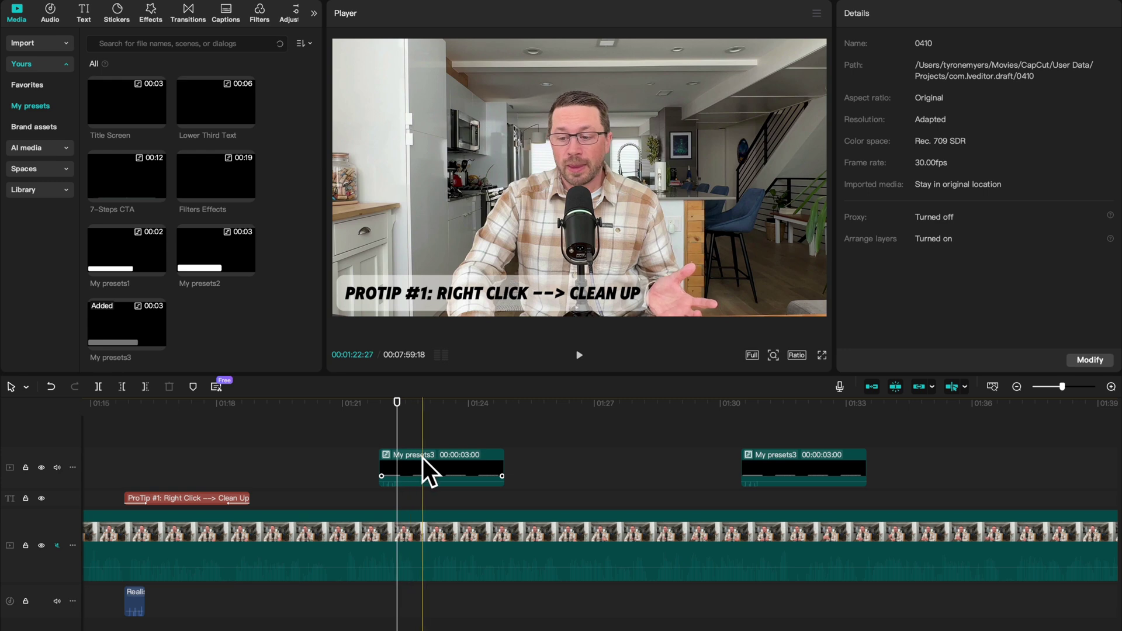
pyautogui.click(789, 428)
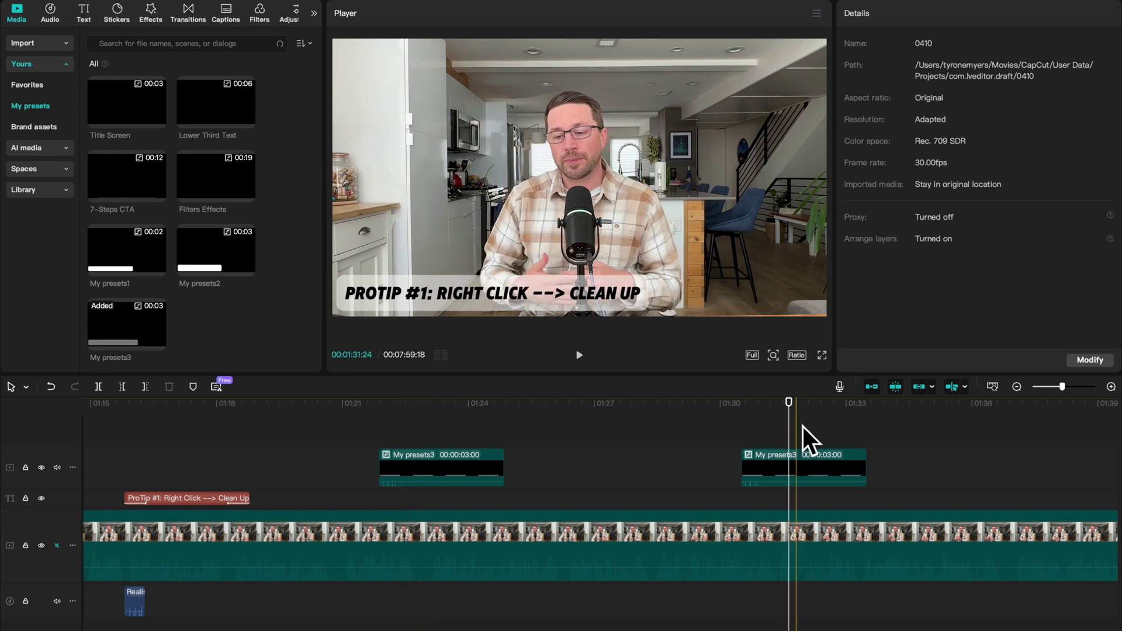
pyautogui.click(411, 457)
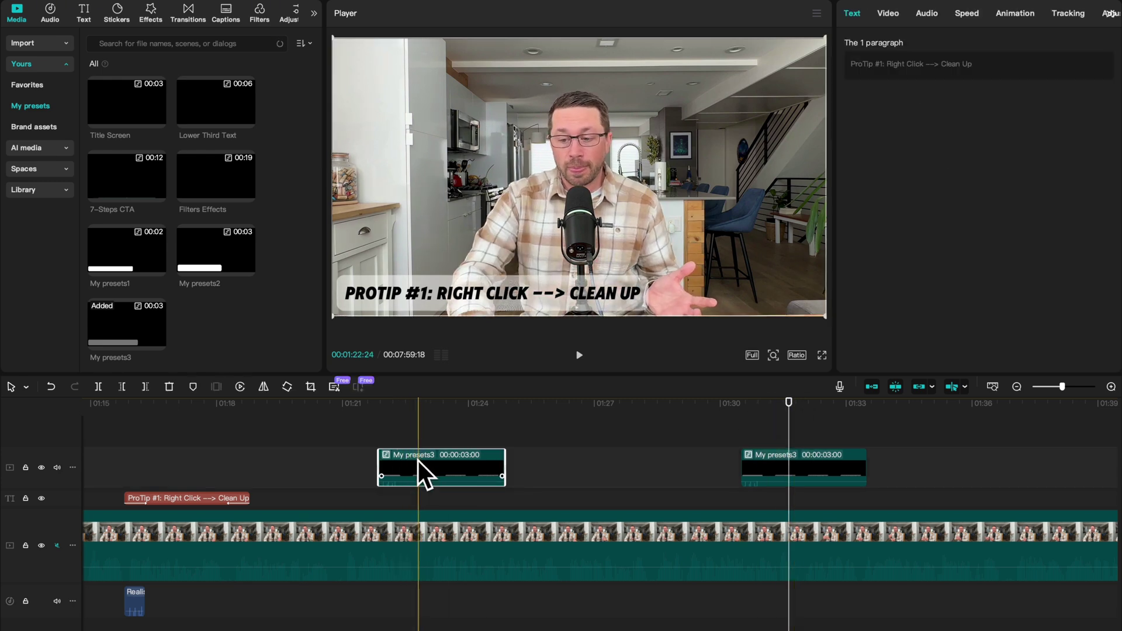
pyautogui.rightClick(419, 460)
pyautogui.click(461, 376)
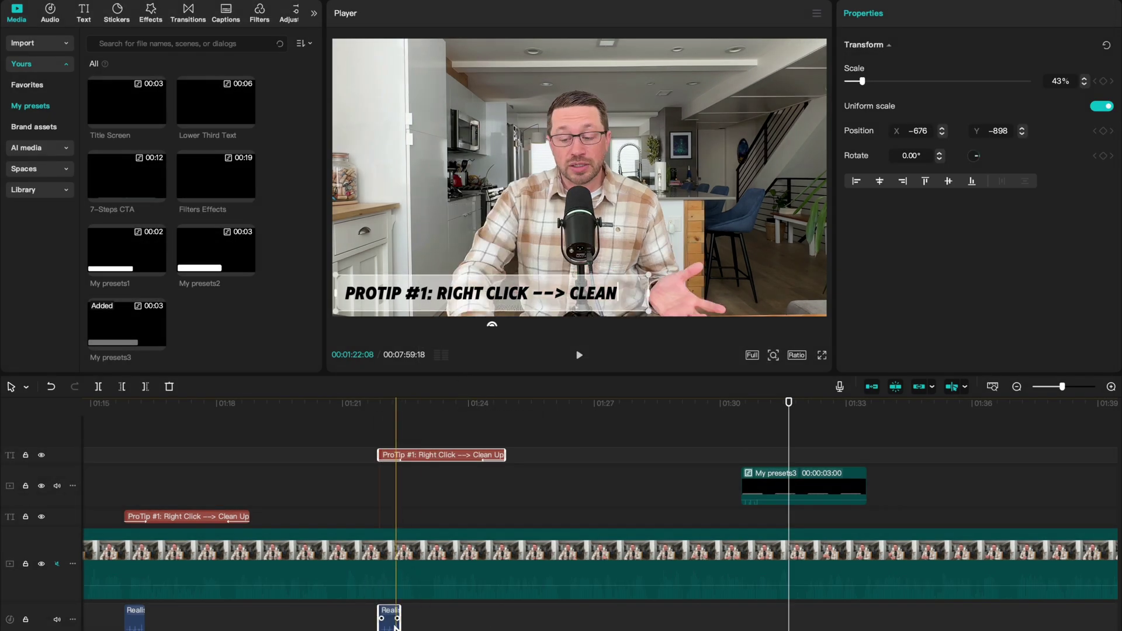
# Step: Change the unpacked caption's number from #1 to #2, making it 'ProTip #2'
pyautogui.click(420, 454)
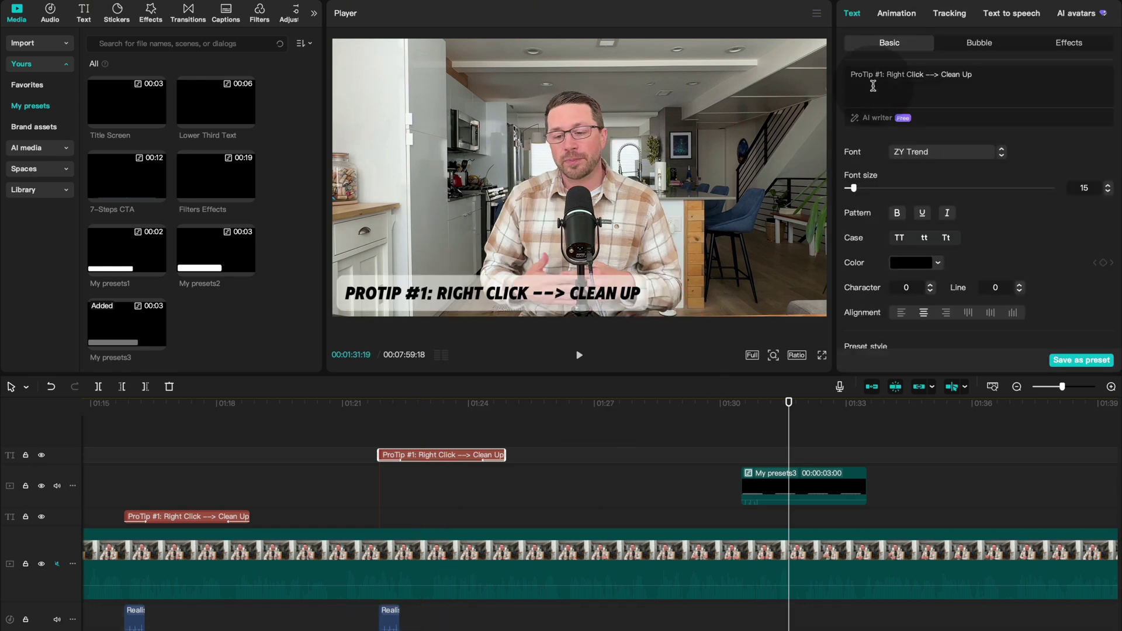
pyautogui.press('BackSpace')
pyautogui.write('2')
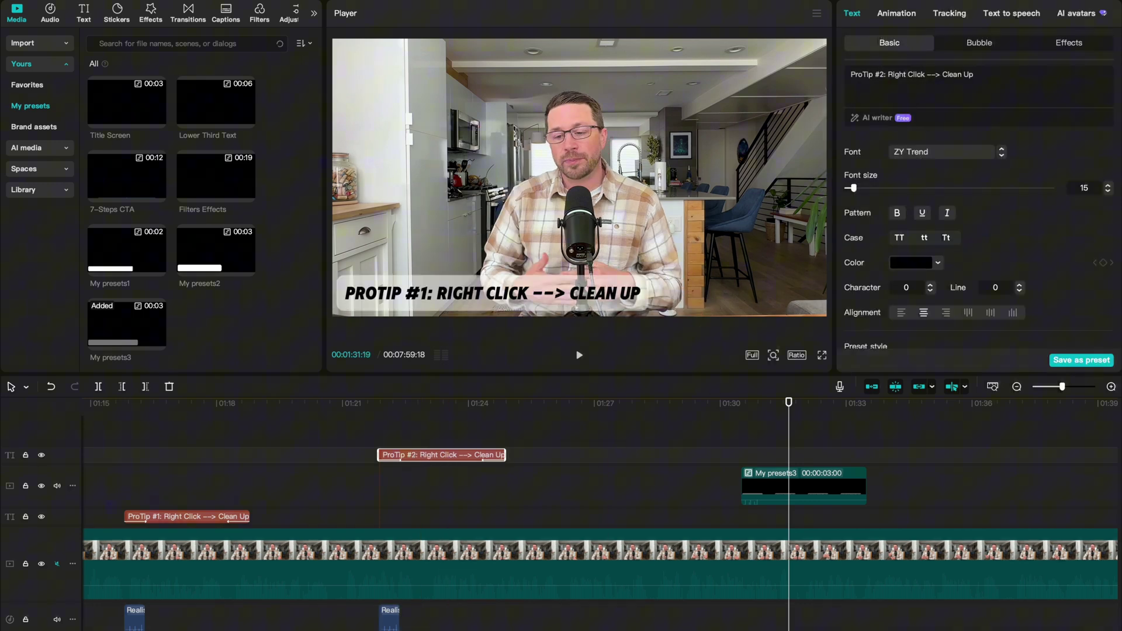
pyautogui.click(970, 69)
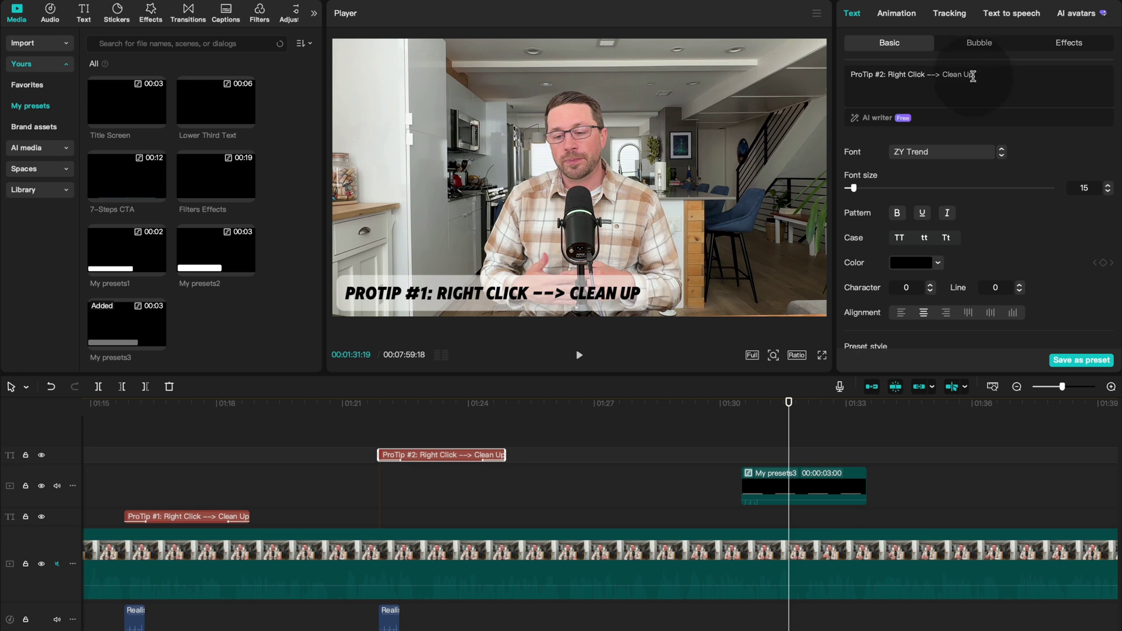
pyautogui.scroll(-2, 409, 470)
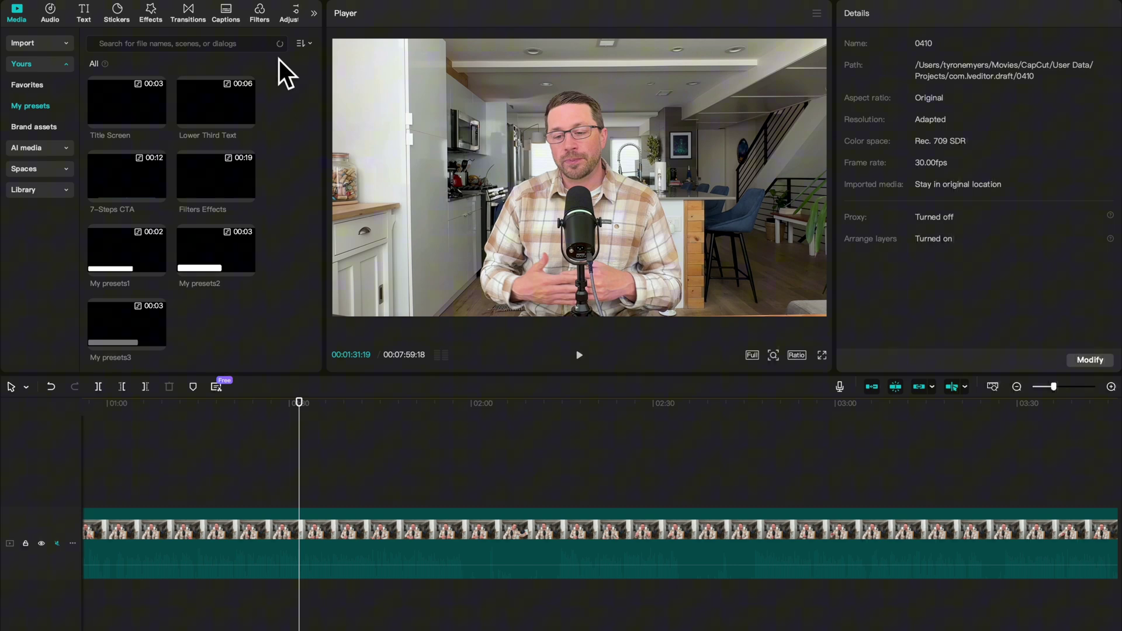
# Step: Add the Title Screen preset, unpack it, then undo the unpacking to restore My presets2
pyautogui.moveTo(121, 96); pyautogui.dragTo(395, 470)
pyautogui.rightClick(422, 481)
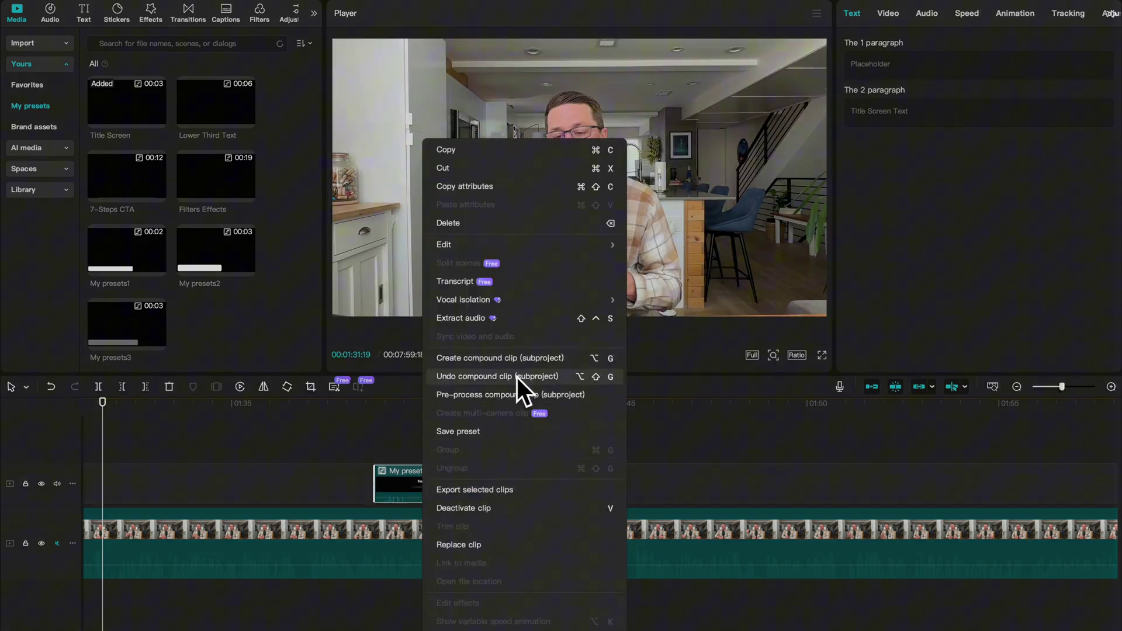
pyautogui.click(488, 376)
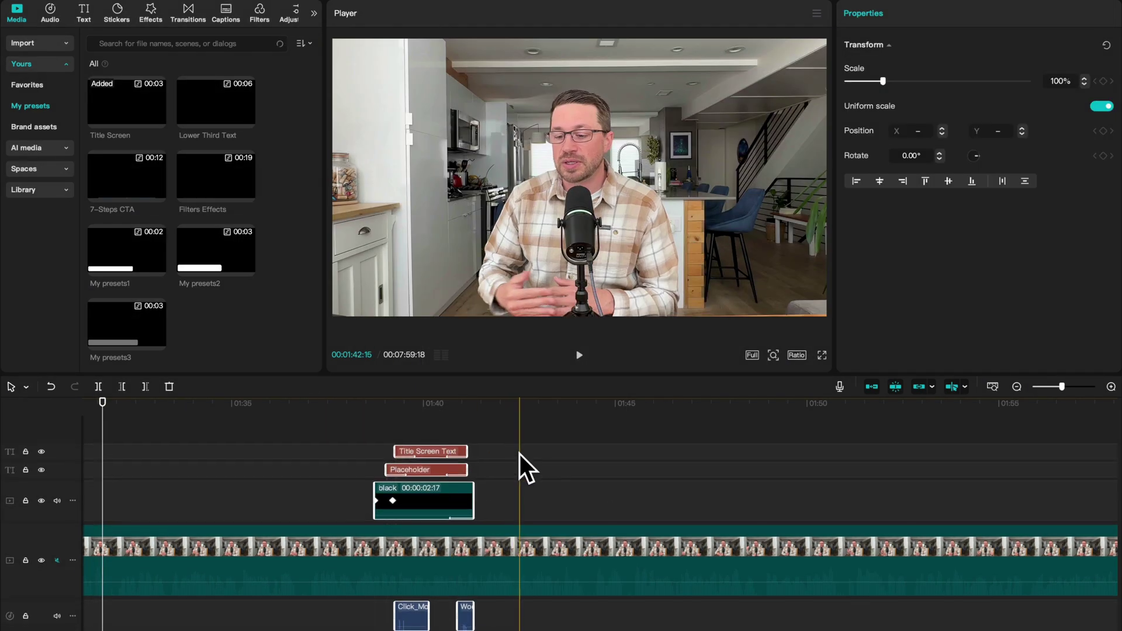
pyautogui.click(432, 494)
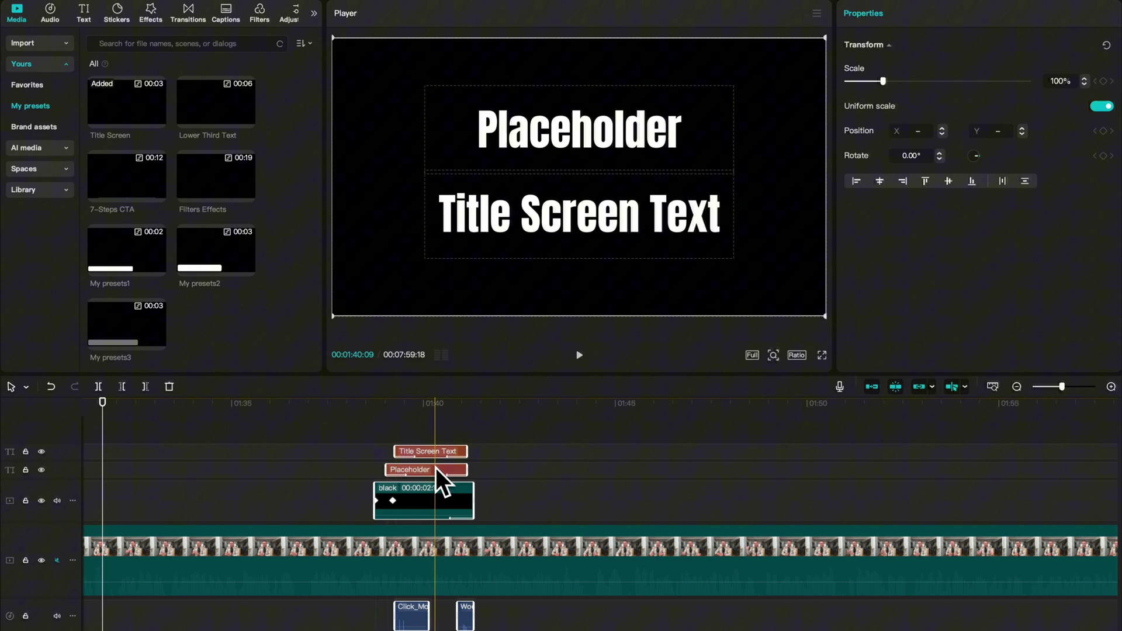
pyautogui.scroll(-2, 462, 584)
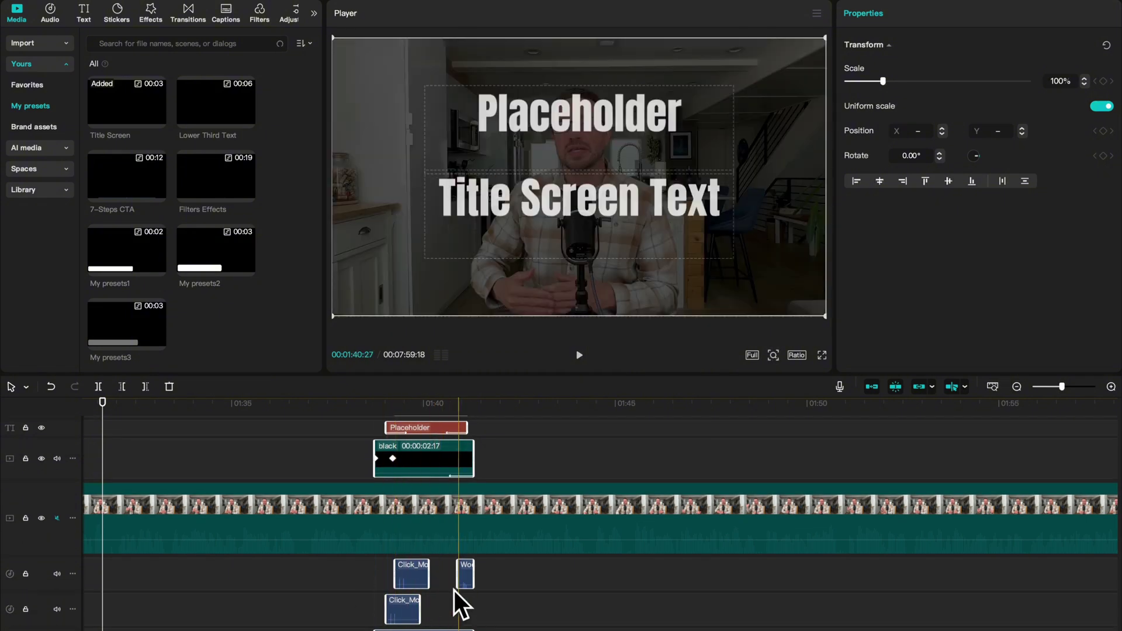
pyautogui.hotkey('ctrl', 'z')
# Step: Play back and scrub through the title preset around 01:38 to 01:40
pyautogui.click(359, 428)
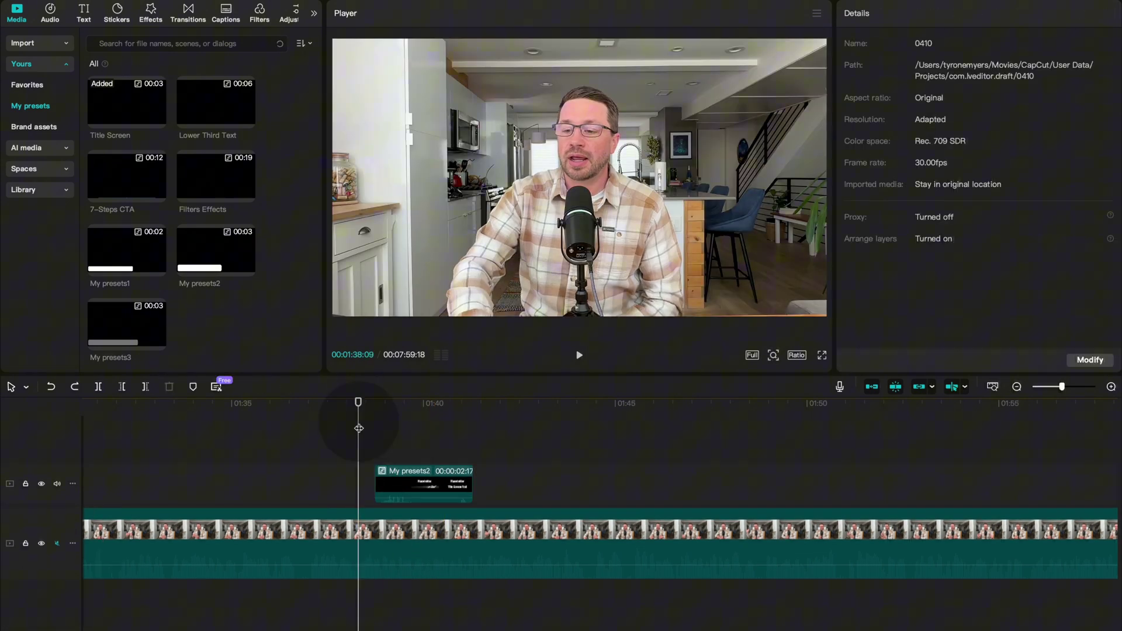
pyautogui.press('space')
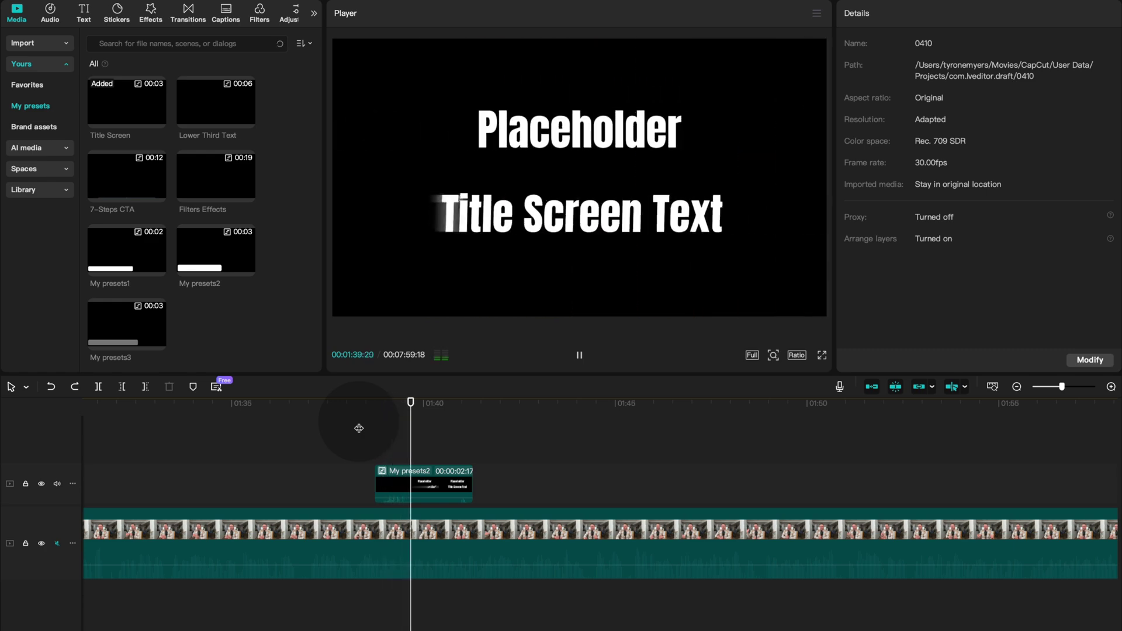
pyautogui.press('space')
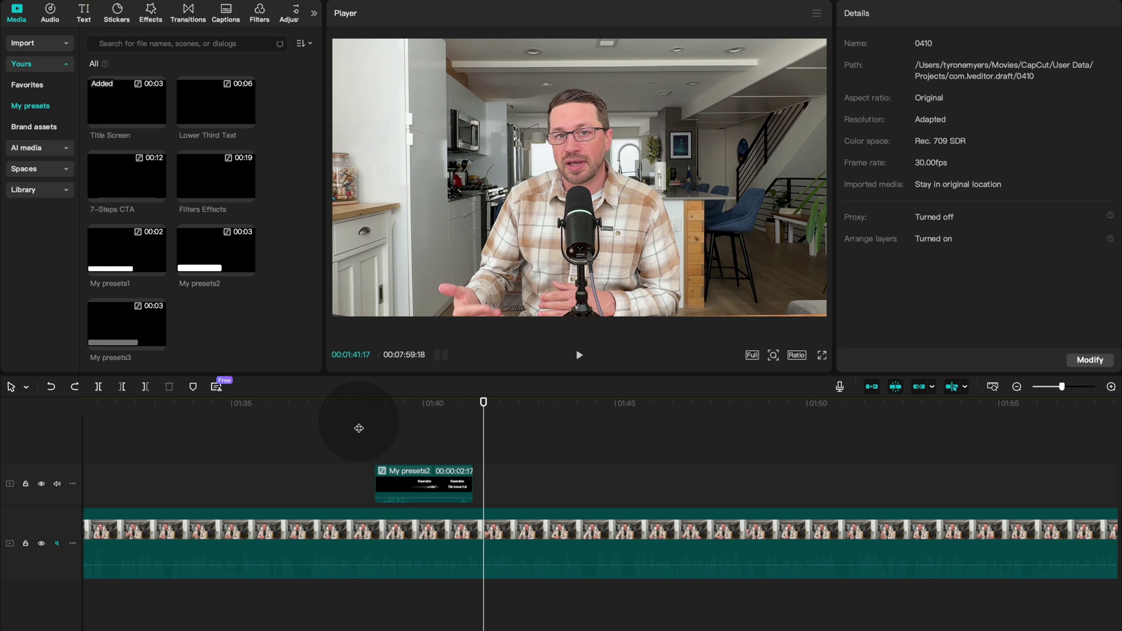
pyautogui.moveTo(373, 406); pyautogui.dragTo(445, 418)
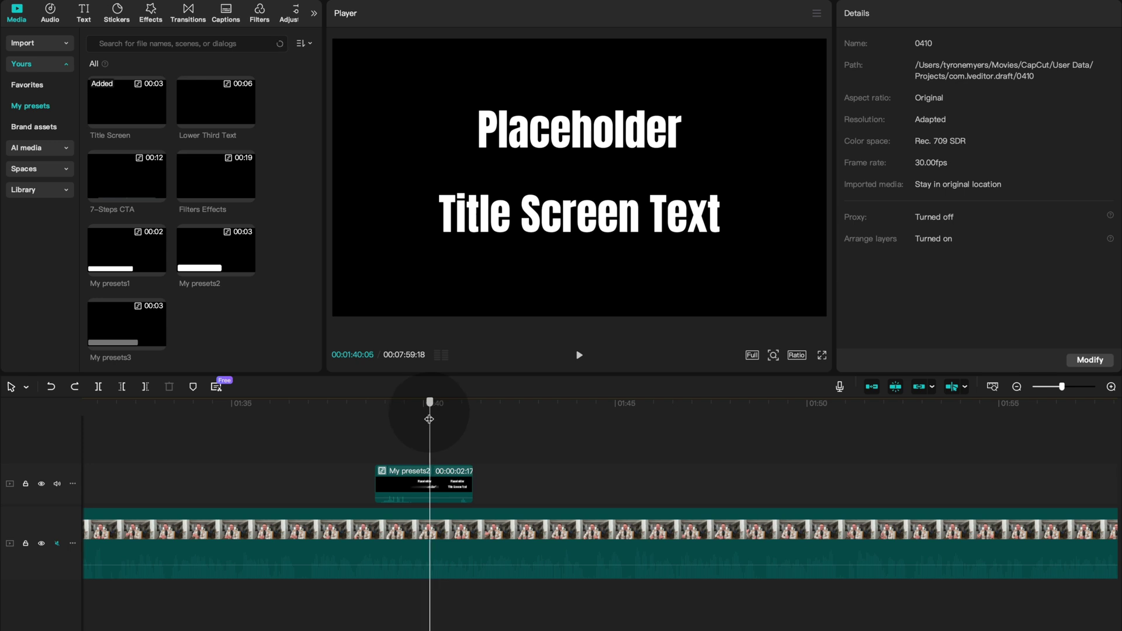
pyautogui.moveTo(427, 419); pyautogui.dragTo(473, 394)
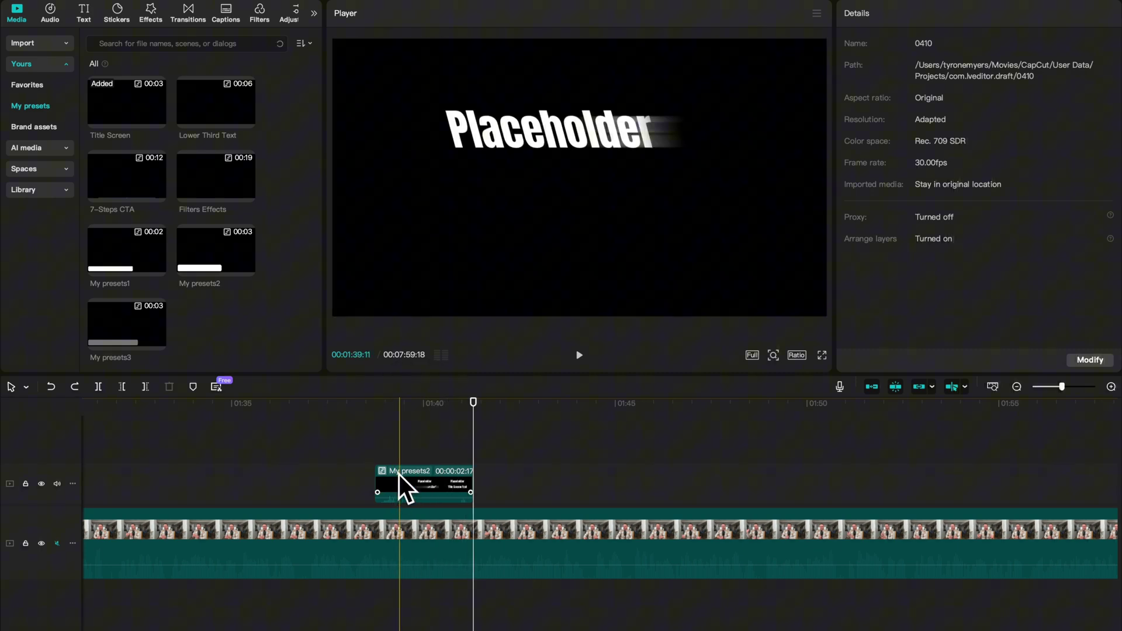
# Step: Undo compound clip on My presets2 to separate its Placeholder, Title Screen Text, black and sound clips
pyautogui.click(398, 474)
pyautogui.rightClick(398, 476)
pyautogui.click(444, 381)
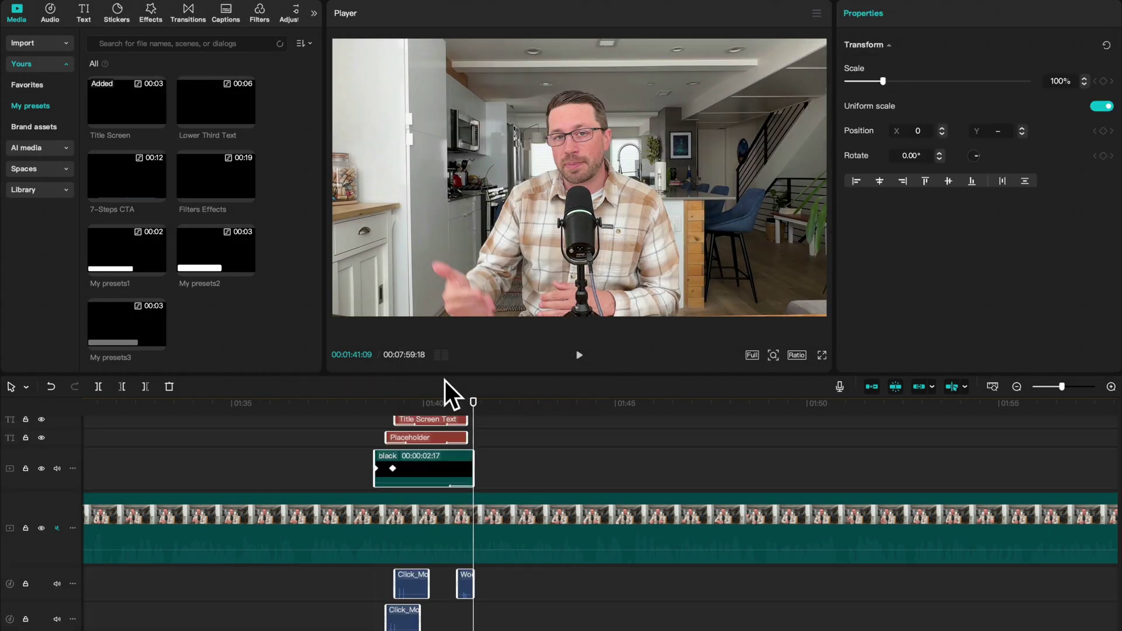
pyautogui.click(502, 447)
pyautogui.click(416, 446)
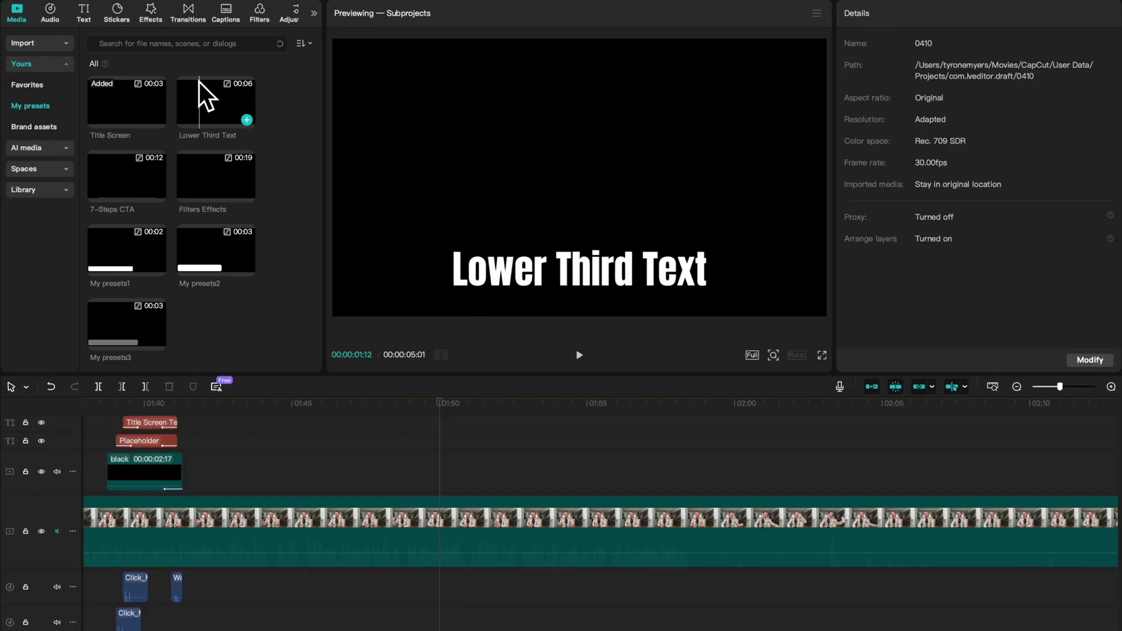
# Step: Place the Lower Third Text preset around 01:50 and play it back
pyautogui.moveTo(198, 85); pyautogui.dragTo(445, 469)
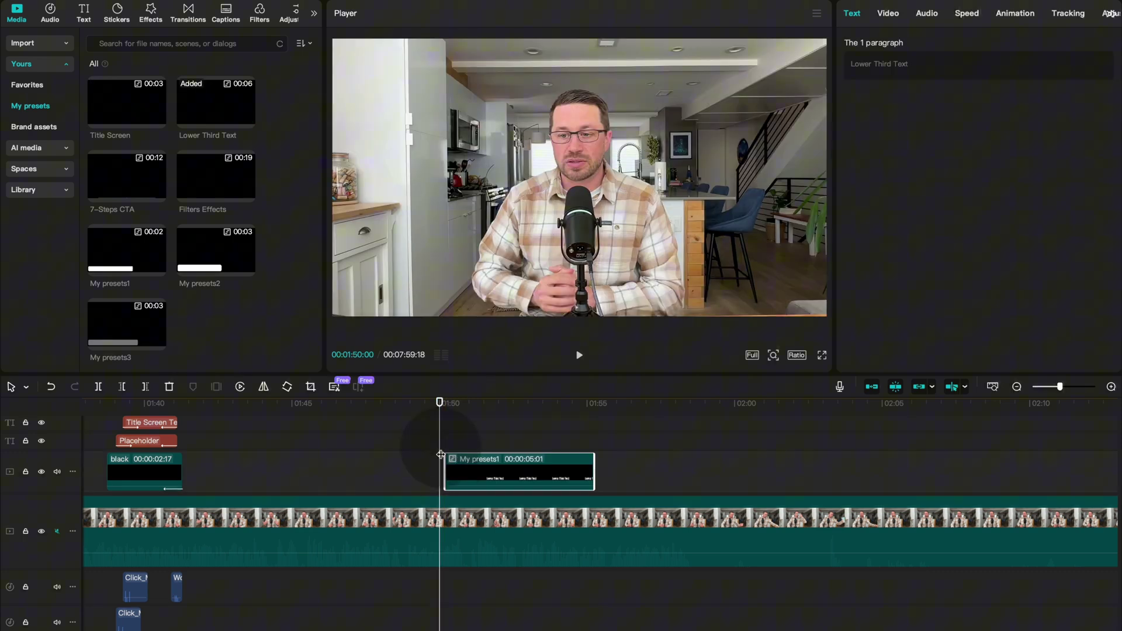
pyautogui.moveTo(438, 418); pyautogui.dragTo(428, 426)
pyautogui.press('space')
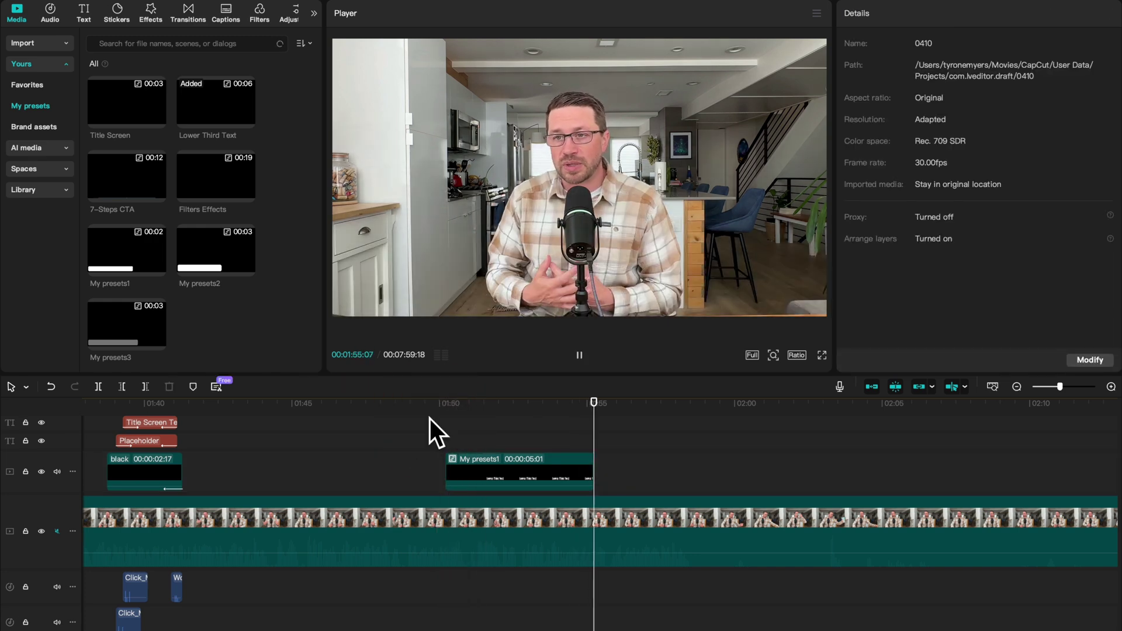
pyautogui.press('space')
pyautogui.moveTo(441, 420); pyautogui.dragTo(516, 412)
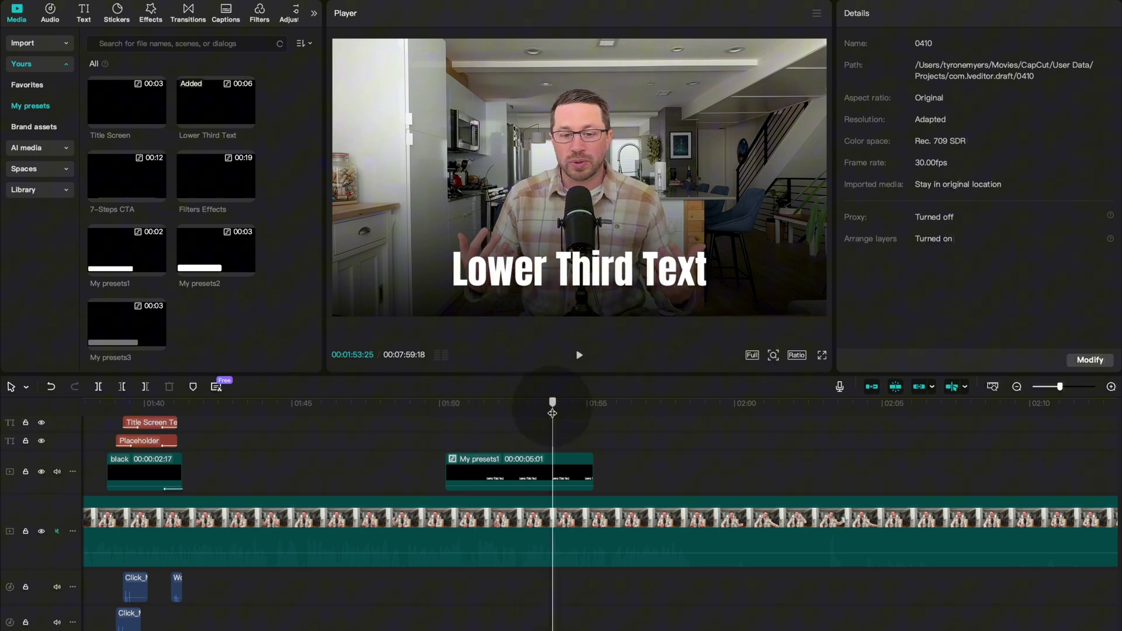
pyautogui.moveTo(556, 413); pyautogui.dragTo(592, 409)
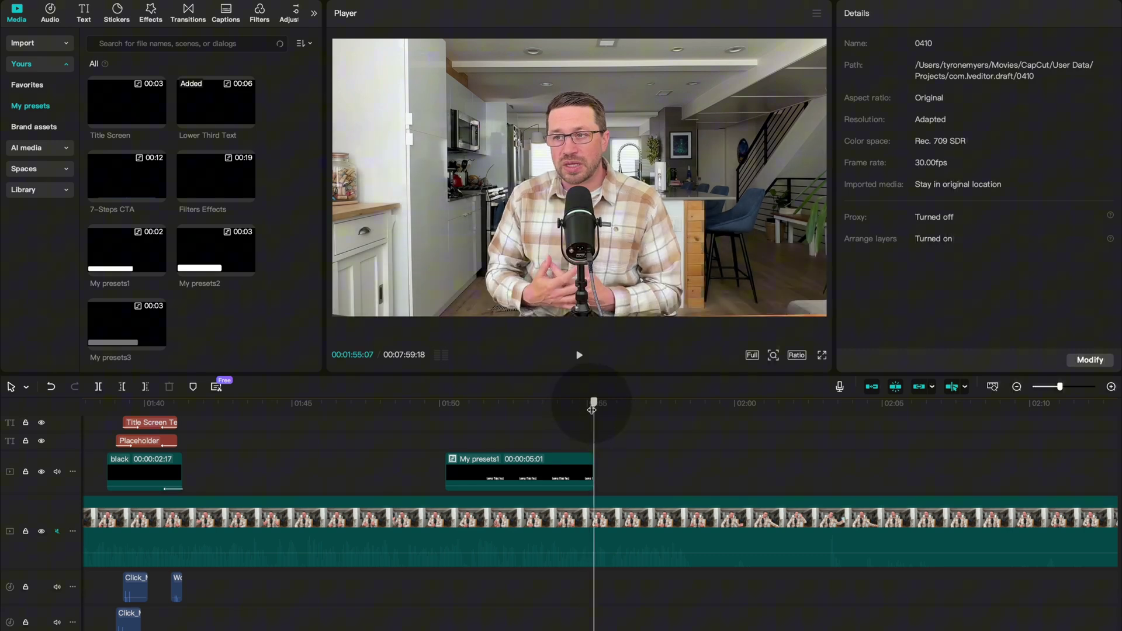
# Step: Split My presets1 into a Lower Third Text caption and a 5-second black clip, then preview it
pyautogui.click(507, 458)
pyautogui.rightClick(507, 458)
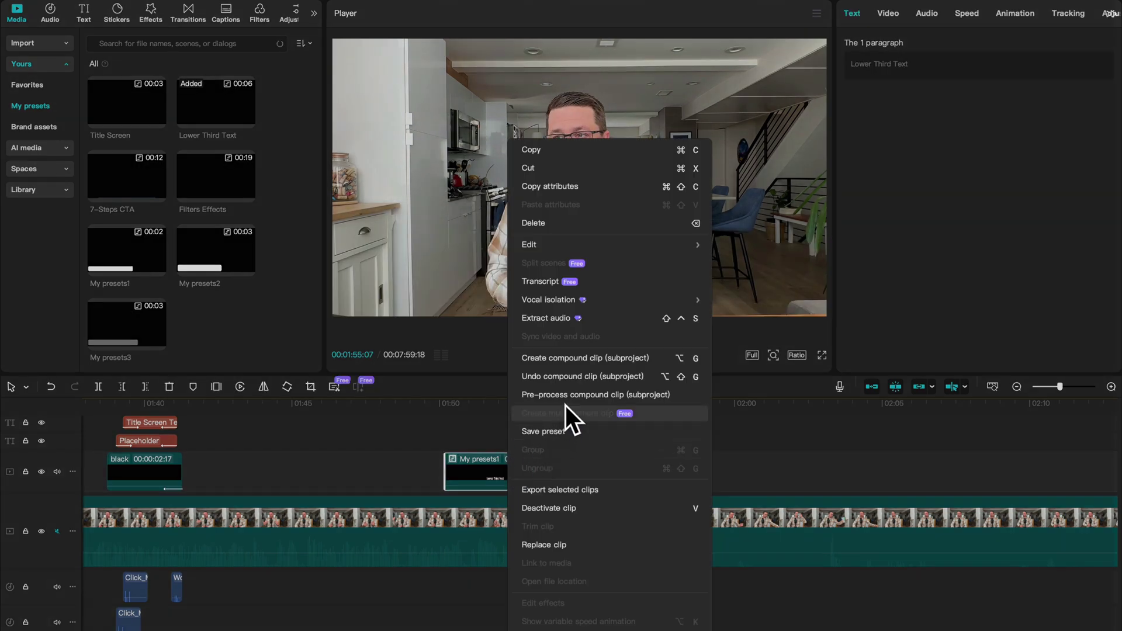
pyautogui.click(569, 376)
pyautogui.click(408, 458)
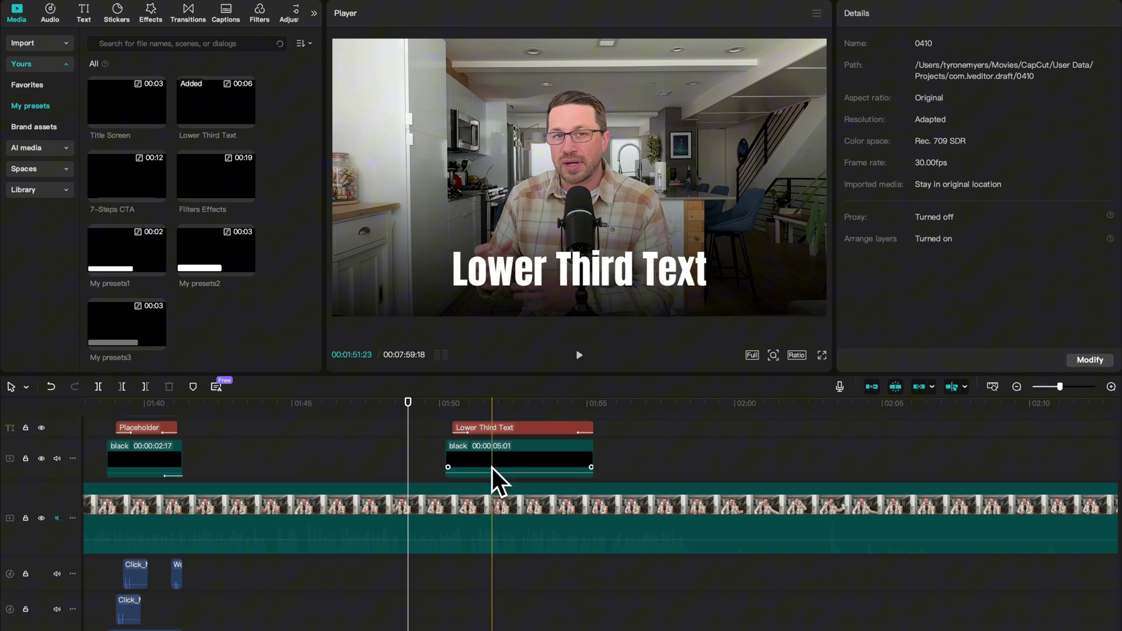
pyautogui.click(520, 461)
pyautogui.click(502, 423)
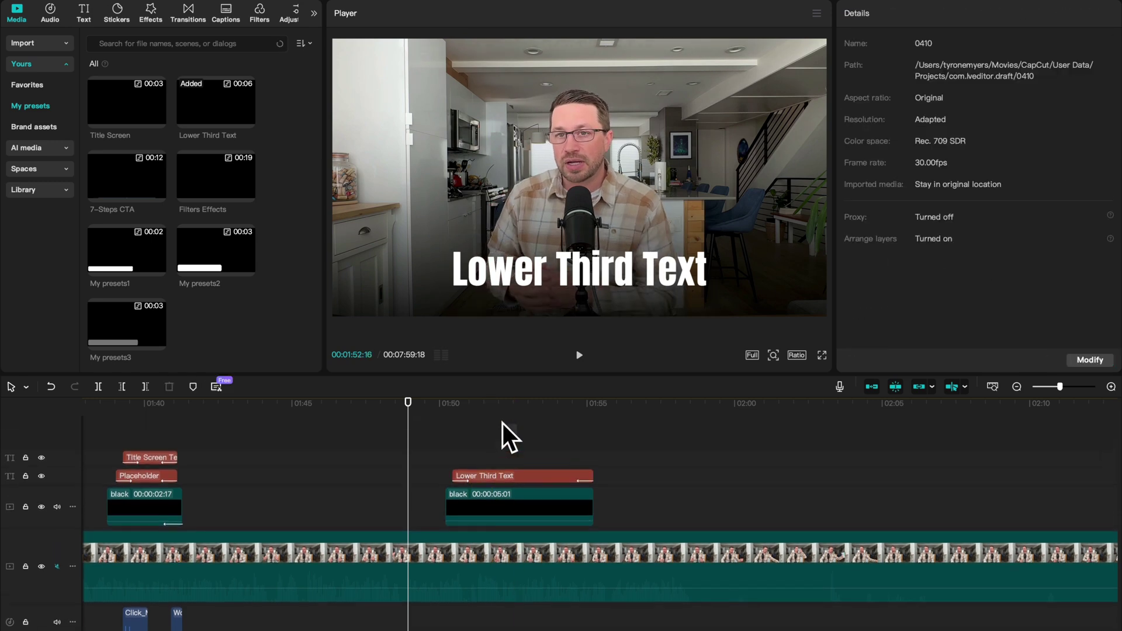
pyautogui.moveTo(491, 437); pyautogui.dragTo(580, 437)
pyautogui.click(524, 435)
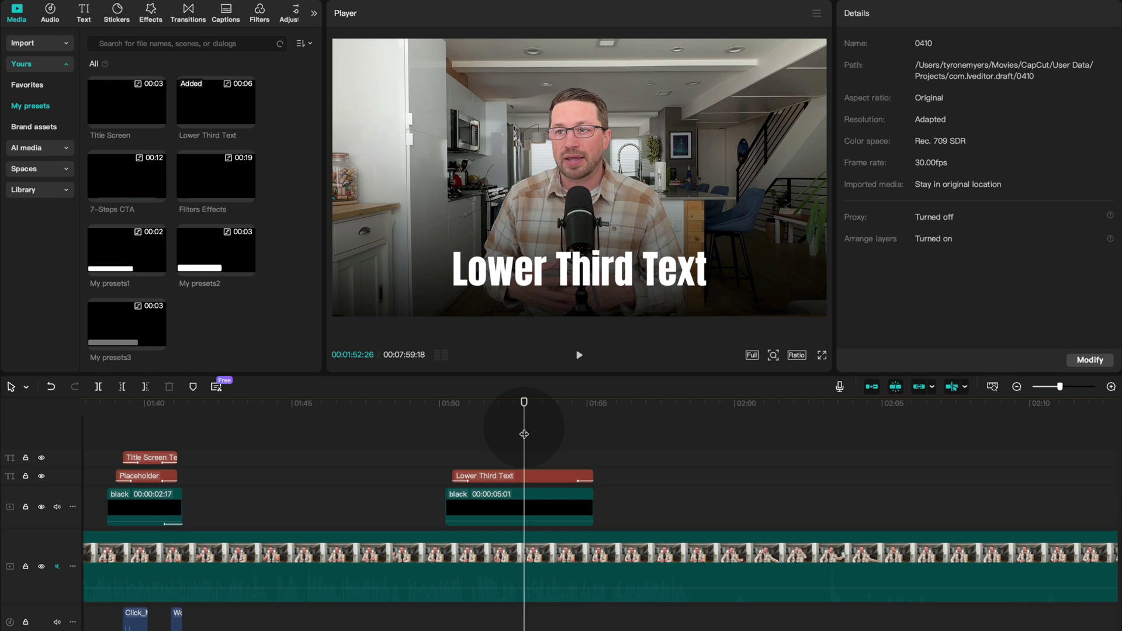
# Step: Place the Filters Effects preset near 02:06 and unpack it into Quality II, Warm and Photo Frame clips
pyautogui.moveTo(217, 175); pyautogui.dragTo(468, 490)
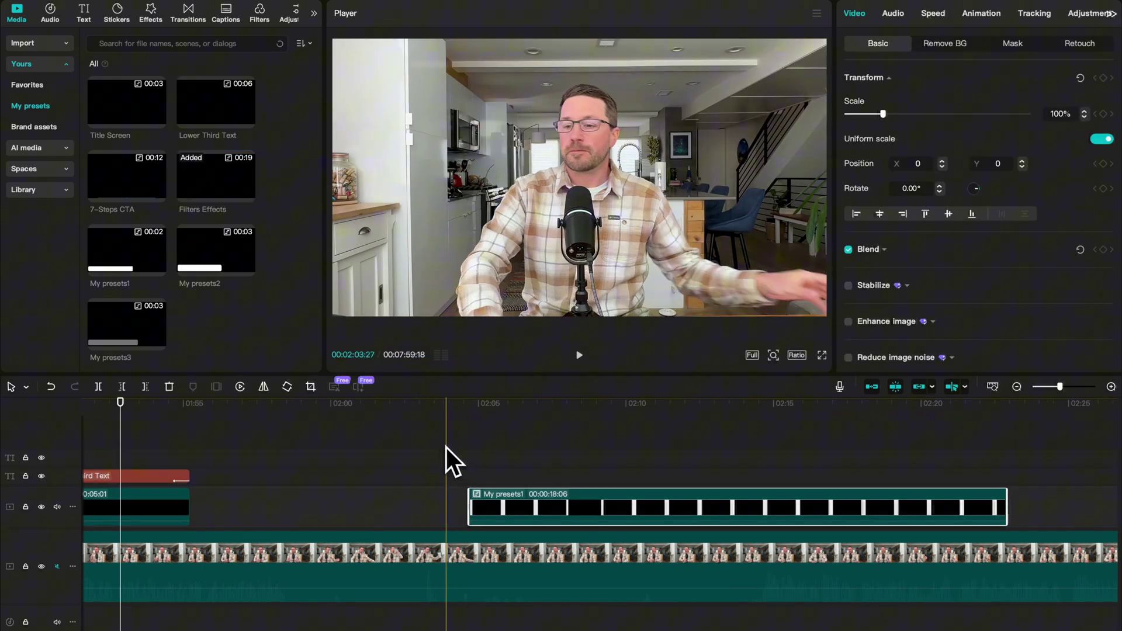
pyautogui.hscroll(5, 446, 447)
pyautogui.hscroll(-2, 440, 453)
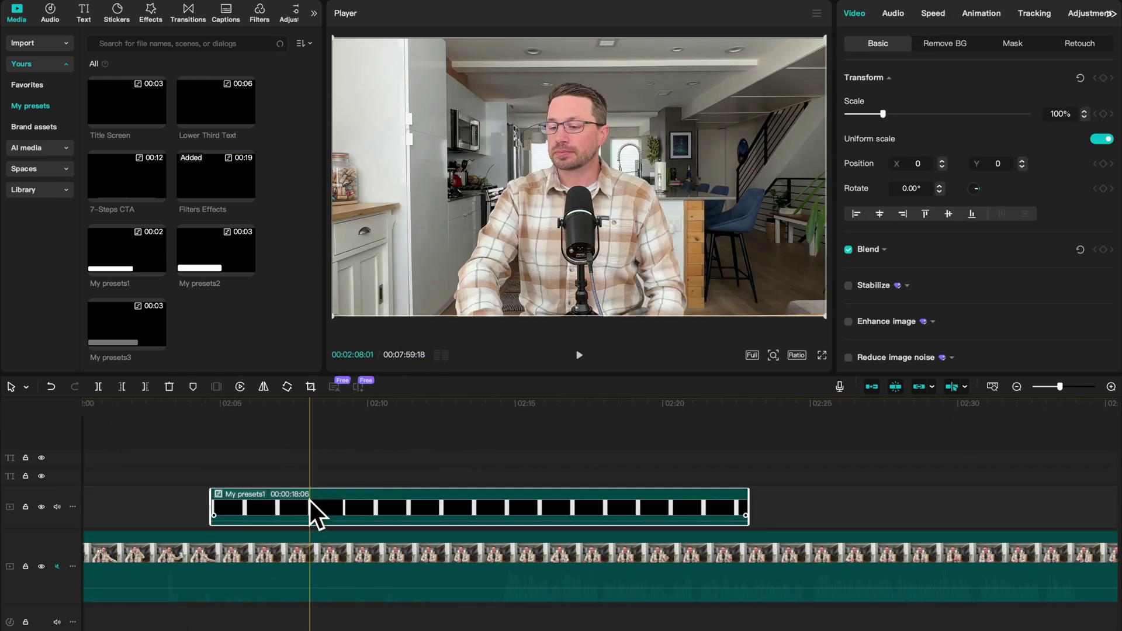
pyautogui.rightClick(339, 502)
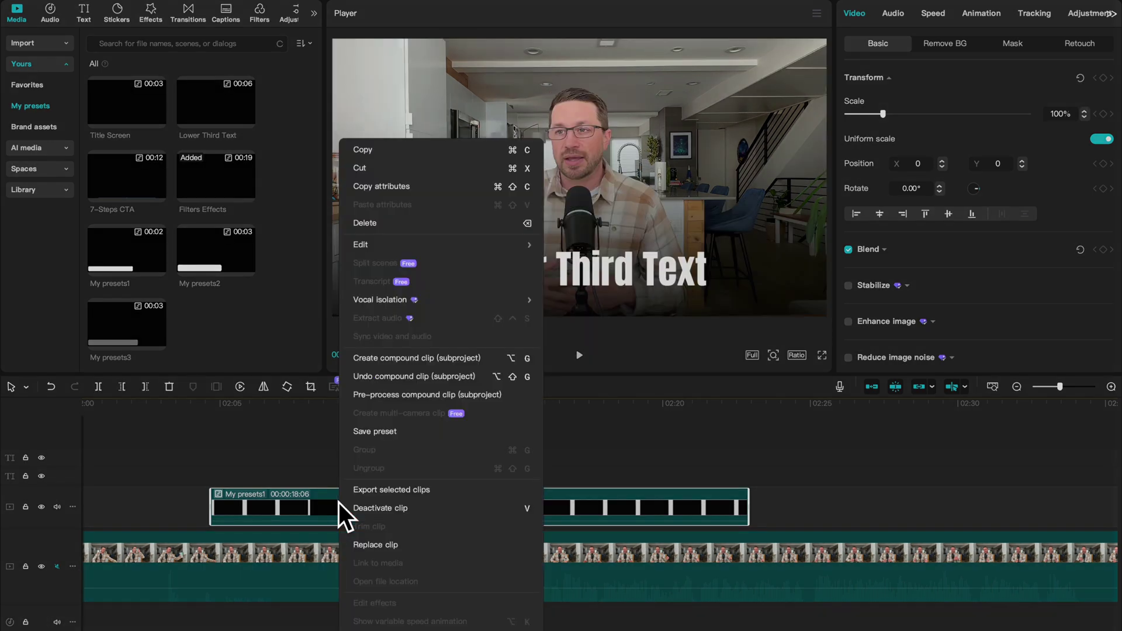
pyautogui.click(405, 377)
pyautogui.click(186, 555)
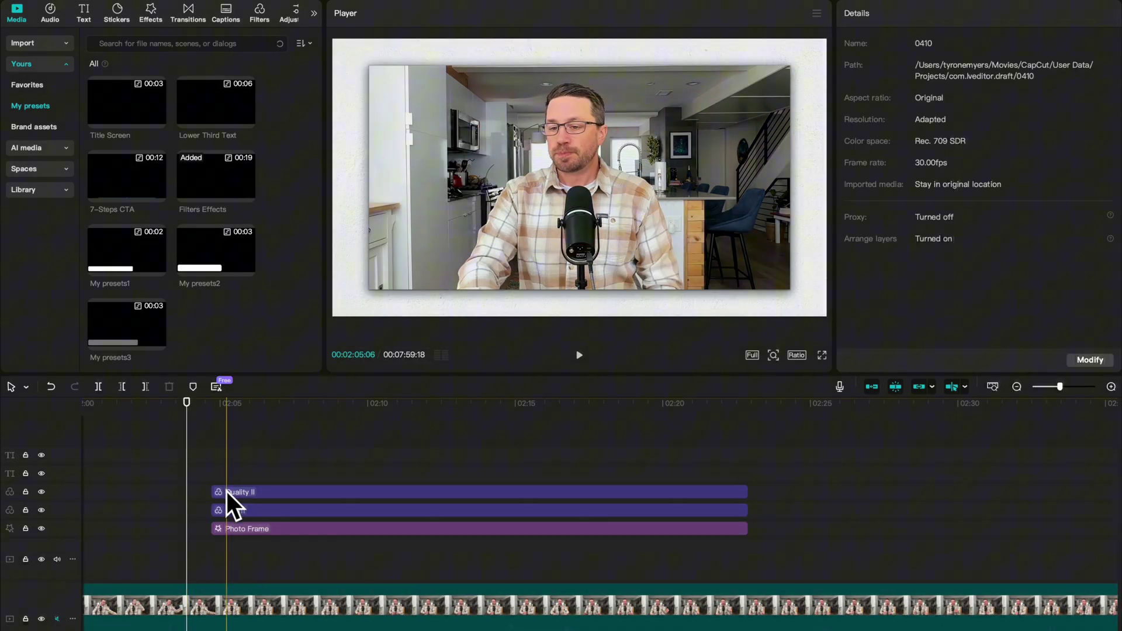
# Step: Make the Quality II and Warm filter clips start later by dragging their left edges right
pyautogui.click(227, 492)
pyautogui.moveTo(212, 492); pyautogui.dragTo(305, 494)
pyautogui.click(291, 510)
pyautogui.moveTo(211, 506); pyautogui.dragTo(258, 505)
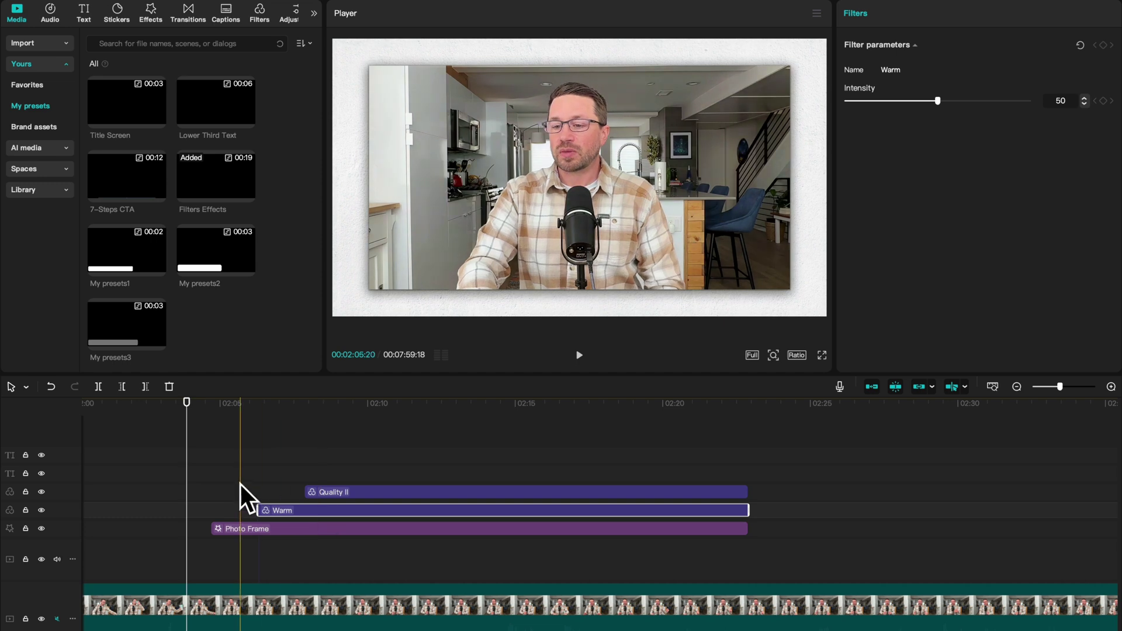
pyautogui.click(199, 488)
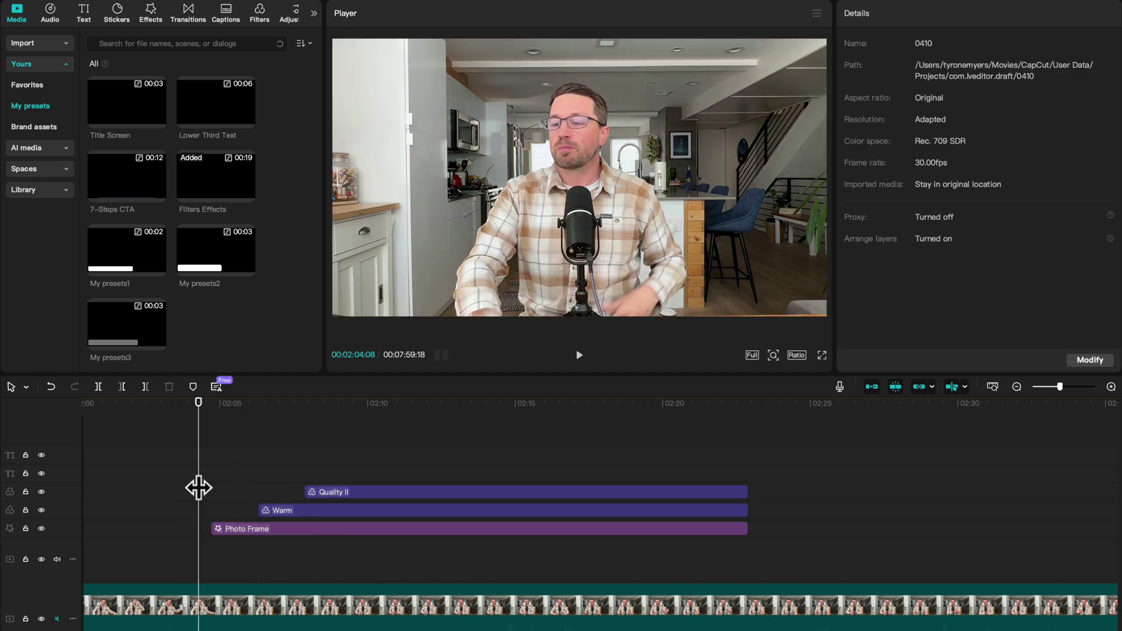
# Step: Scrub through the timeline to preview the Photo Frame effect
pyautogui.click(199, 460)
pyautogui.moveTo(199, 460); pyautogui.dragTo(252, 452)
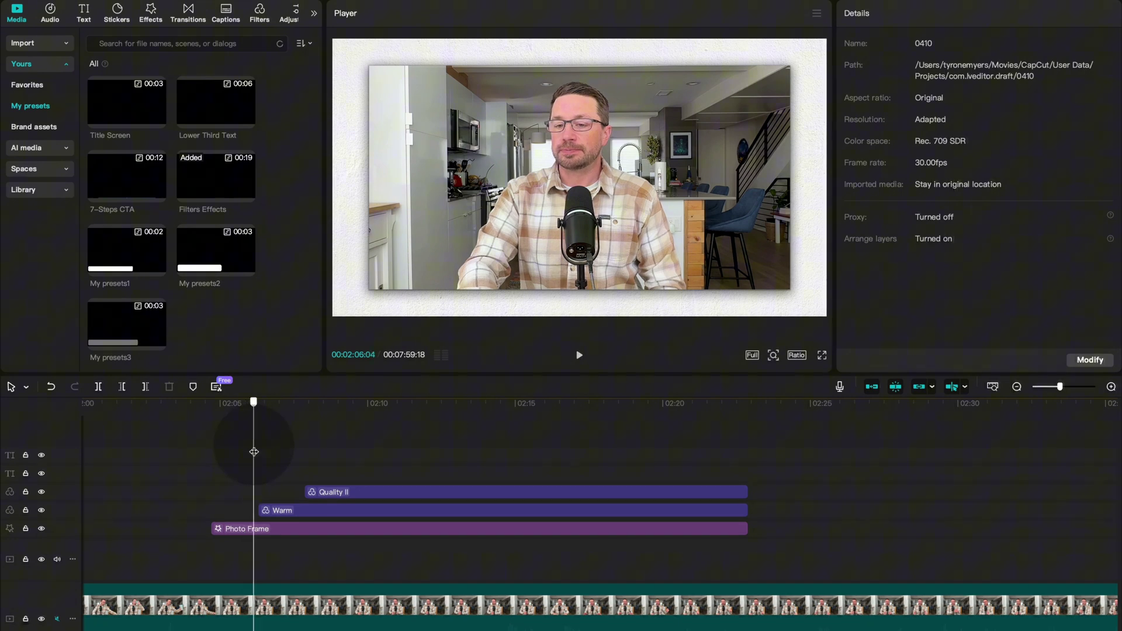
pyautogui.moveTo(254, 452); pyautogui.dragTo(319, 439)
pyautogui.scroll(-2, 319, 440)
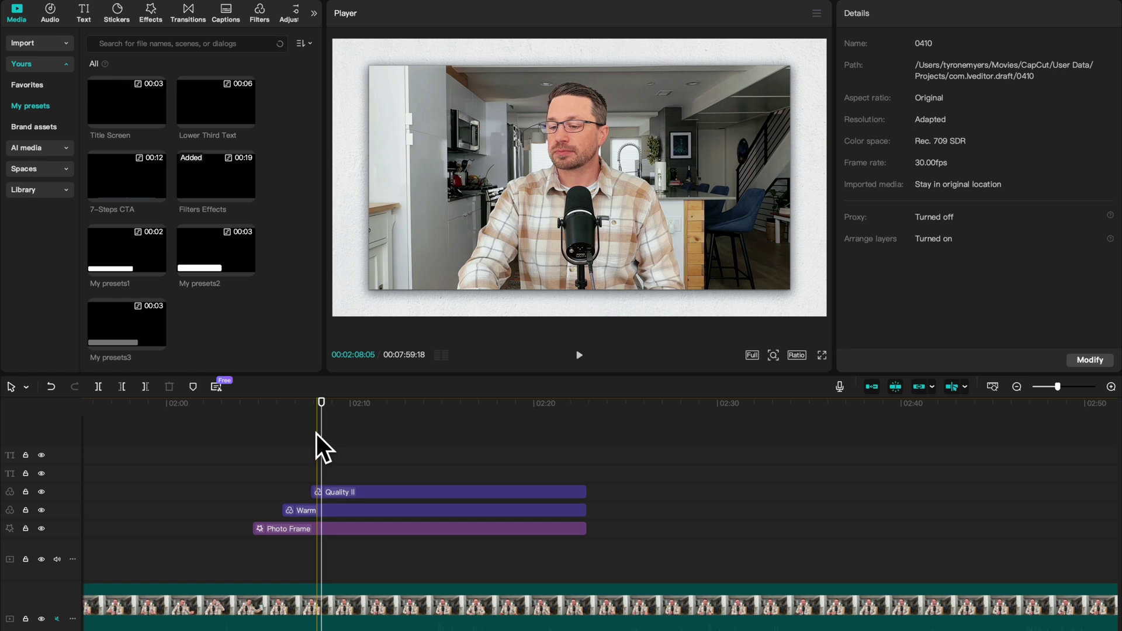
# Step: Place the 7-Steps CTA preset on the timeline near 02:55
pyautogui.scroll(-3, 316, 434)
pyautogui.click(125, 156)
pyautogui.moveTo(122, 170); pyautogui.dragTo(444, 513)
pyautogui.click(429, 488)
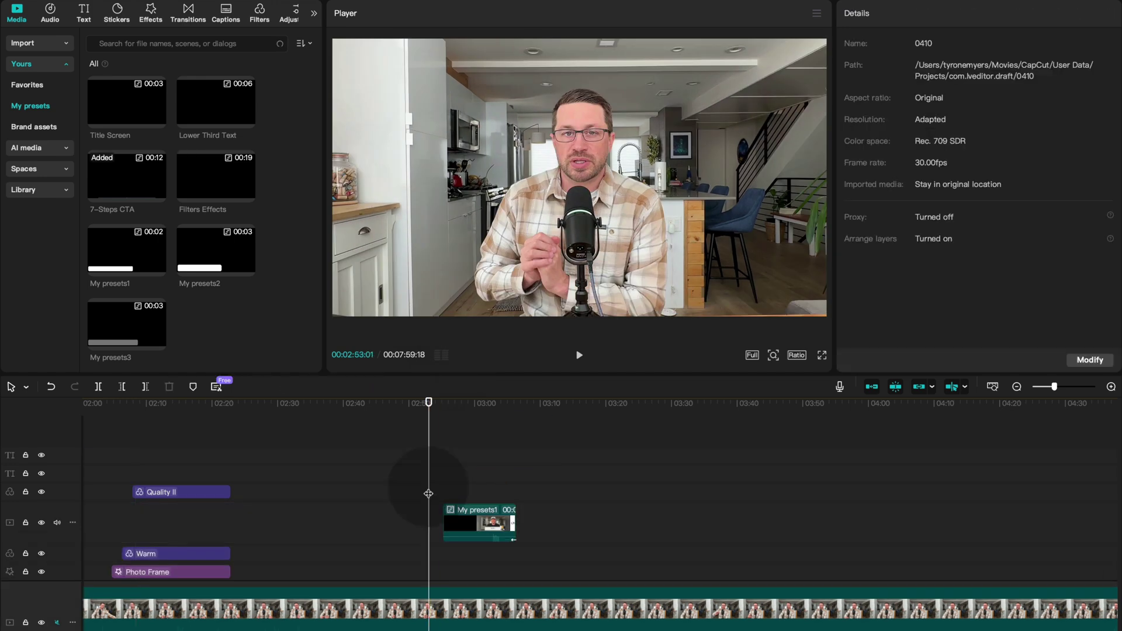
pyautogui.scroll(5, 432, 494)
pyautogui.hscroll(5, 237, 426)
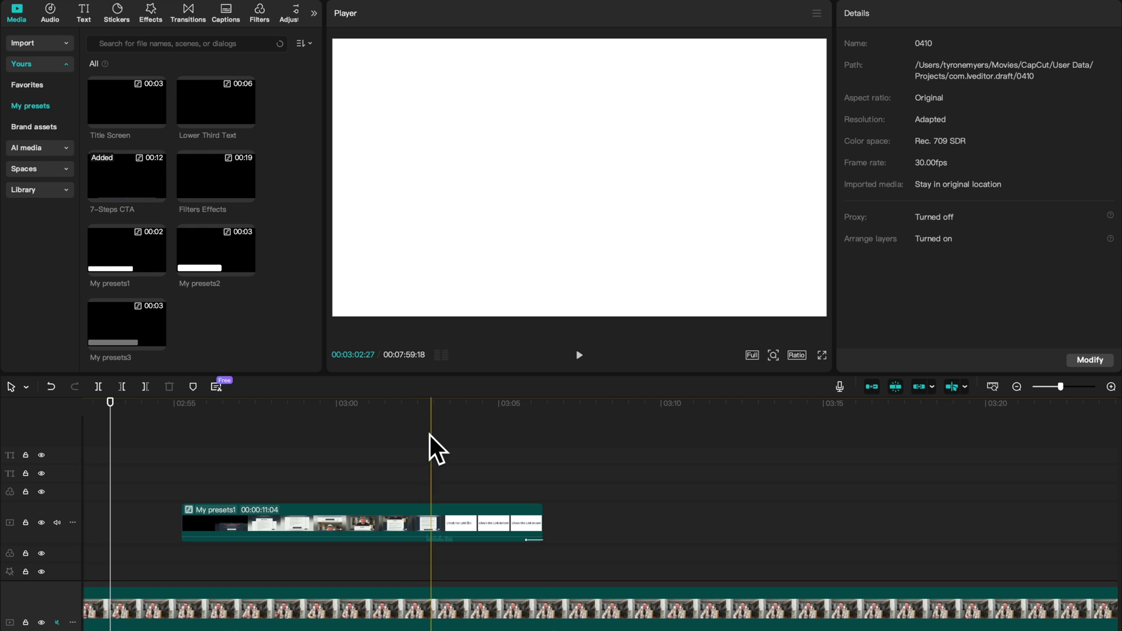
# Step: Play back the 11-second CTA showing the FREE GUIDE graphic, then select the clip
pyautogui.click(173, 446)
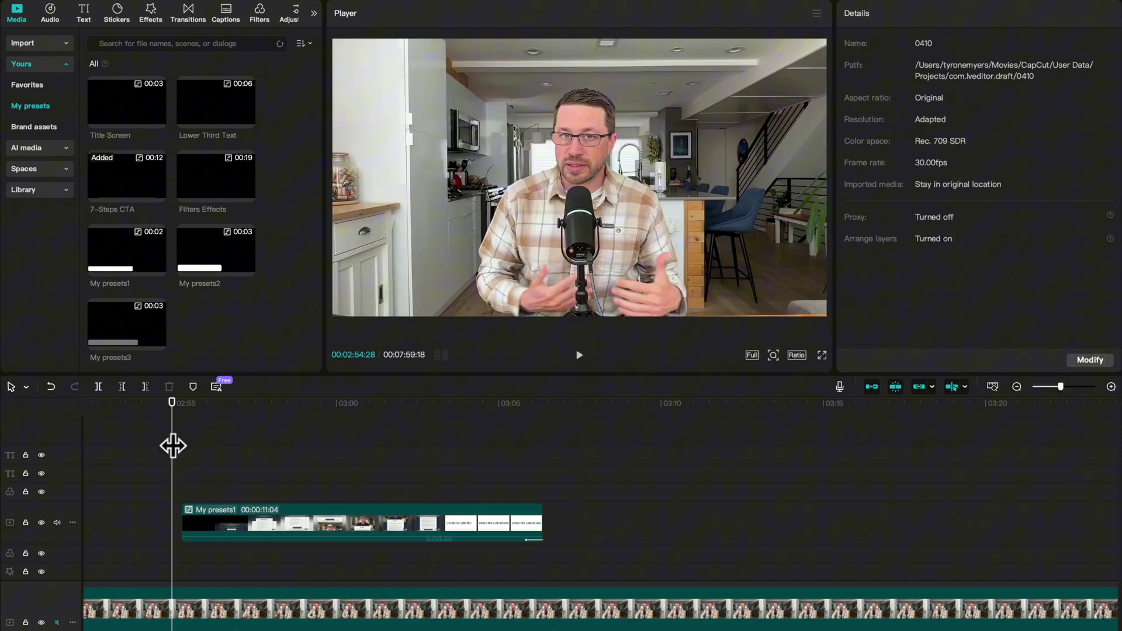
pyautogui.press('space')
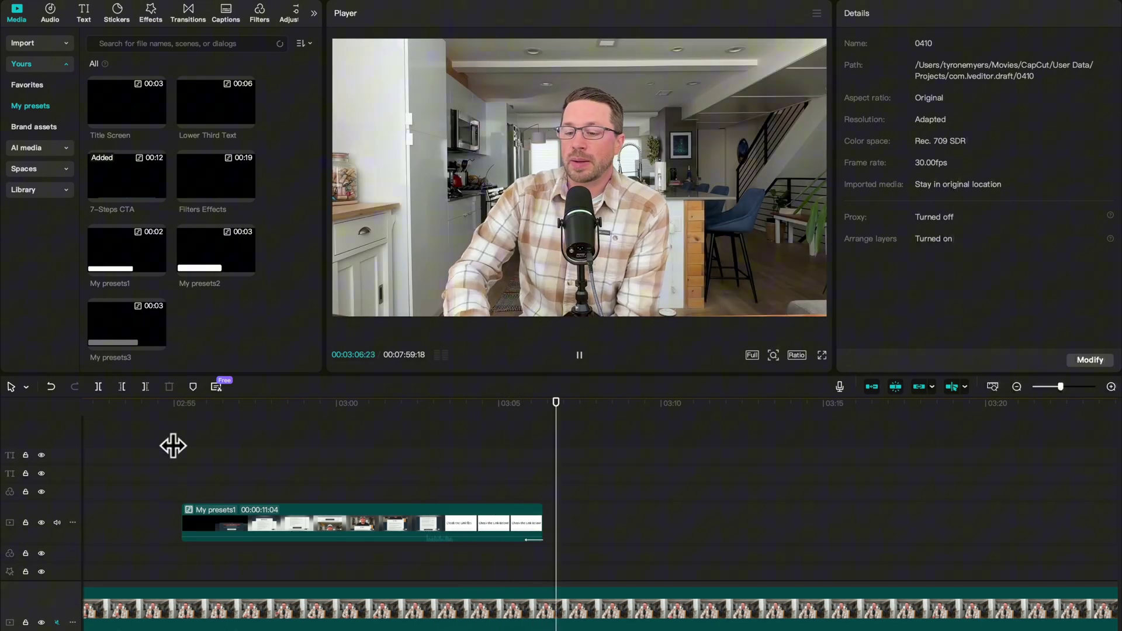
pyautogui.press('space')
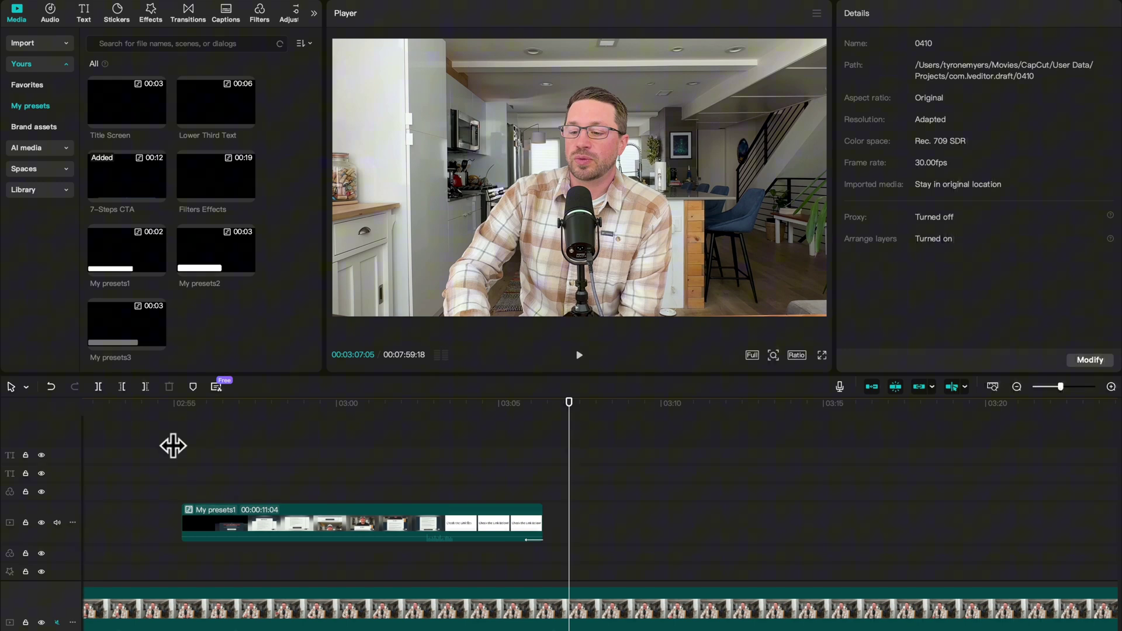
pyautogui.moveTo(173, 446); pyautogui.dragTo(405, 435)
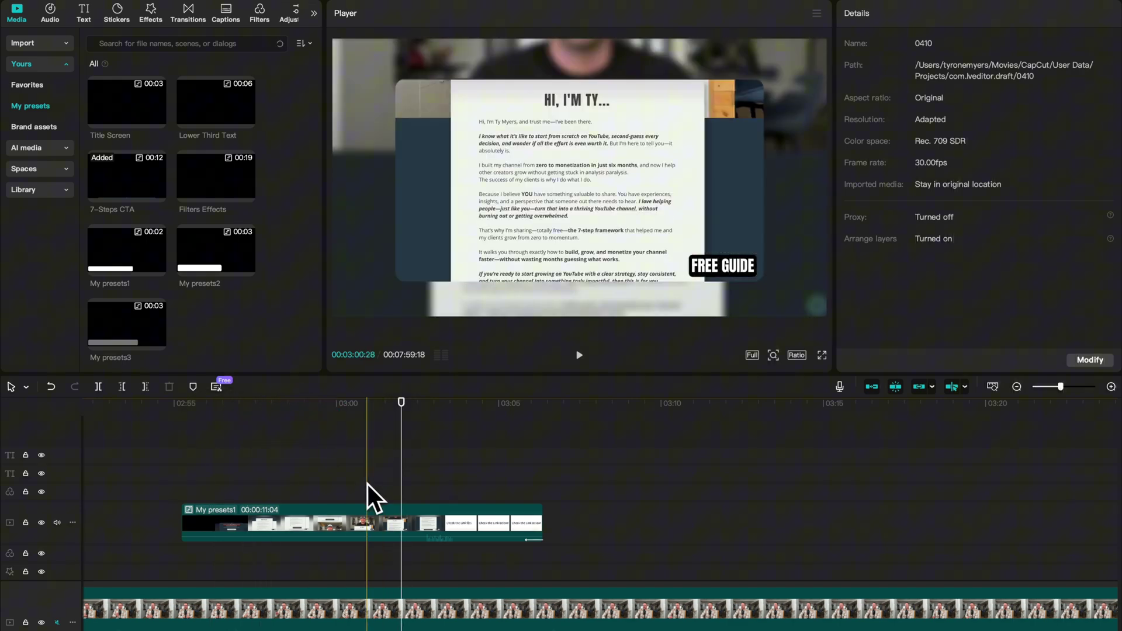
pyautogui.click(362, 514)
# Step: Undo the 7-Steps CTA compound clip into FREE GUIDE and Check the Link Below! titles, white clip and videos
pyautogui.rightClick(362, 514)
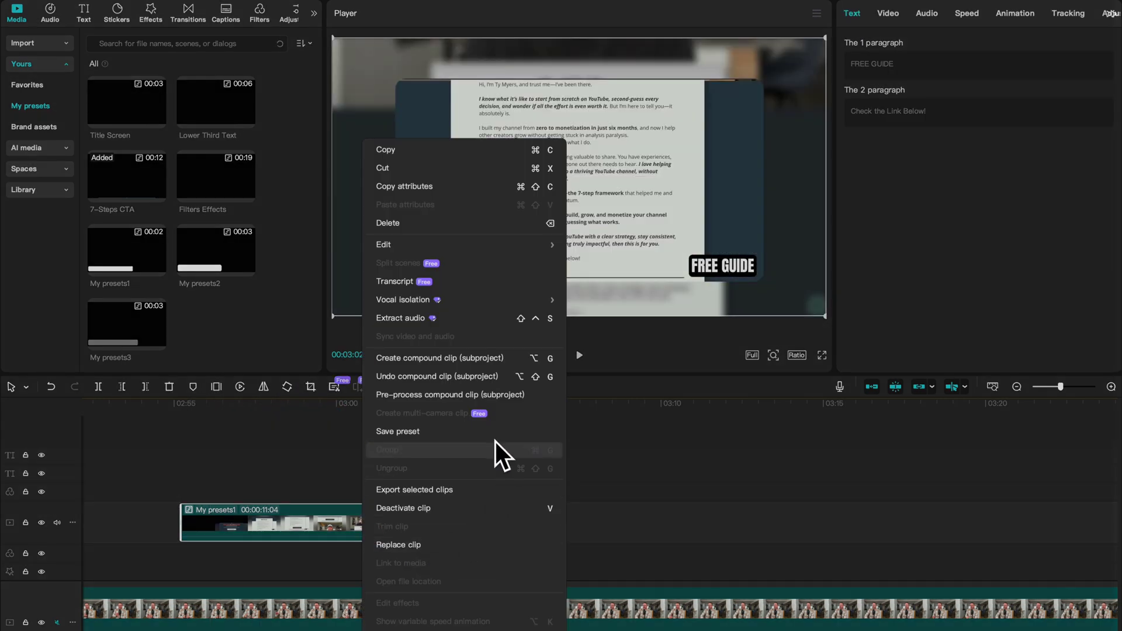
pyautogui.click(445, 377)
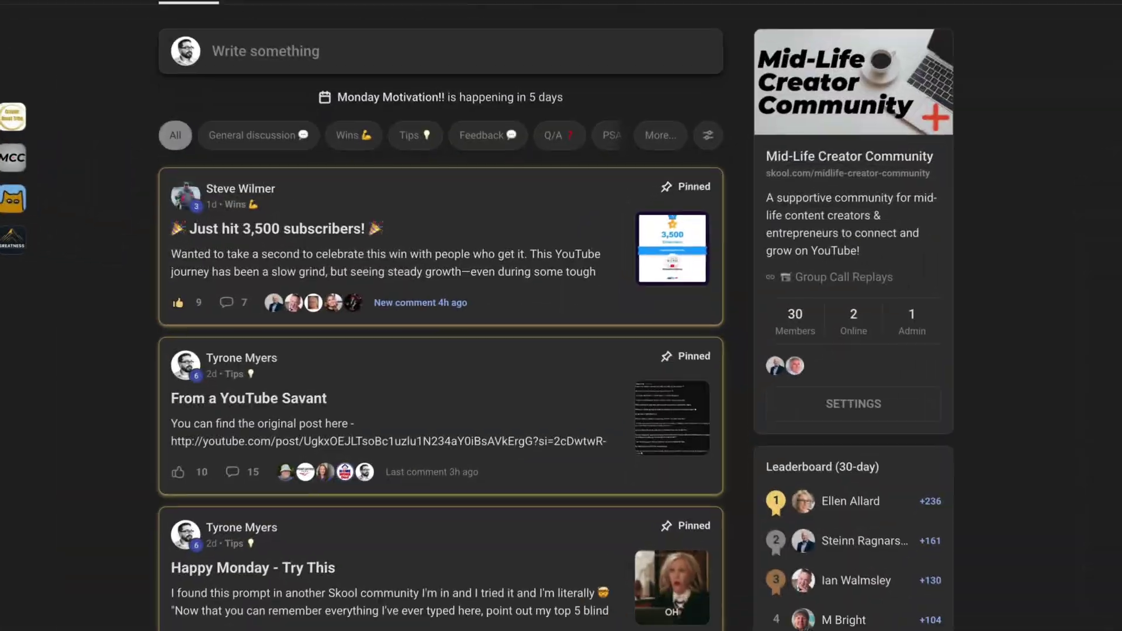
# Step: Scroll the Skool feed, open the Title Screen lesson, then the blurry border on B-Roll lesson
pyautogui.scroll(-6, 555, 316)
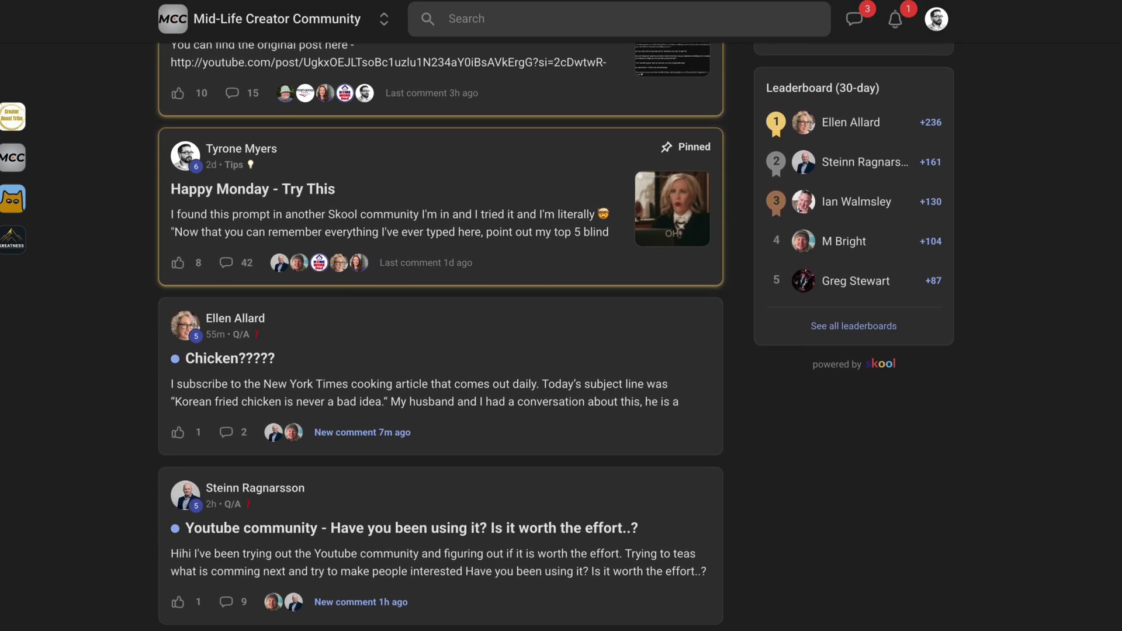
pyautogui.scroll(-6, 555, 315)
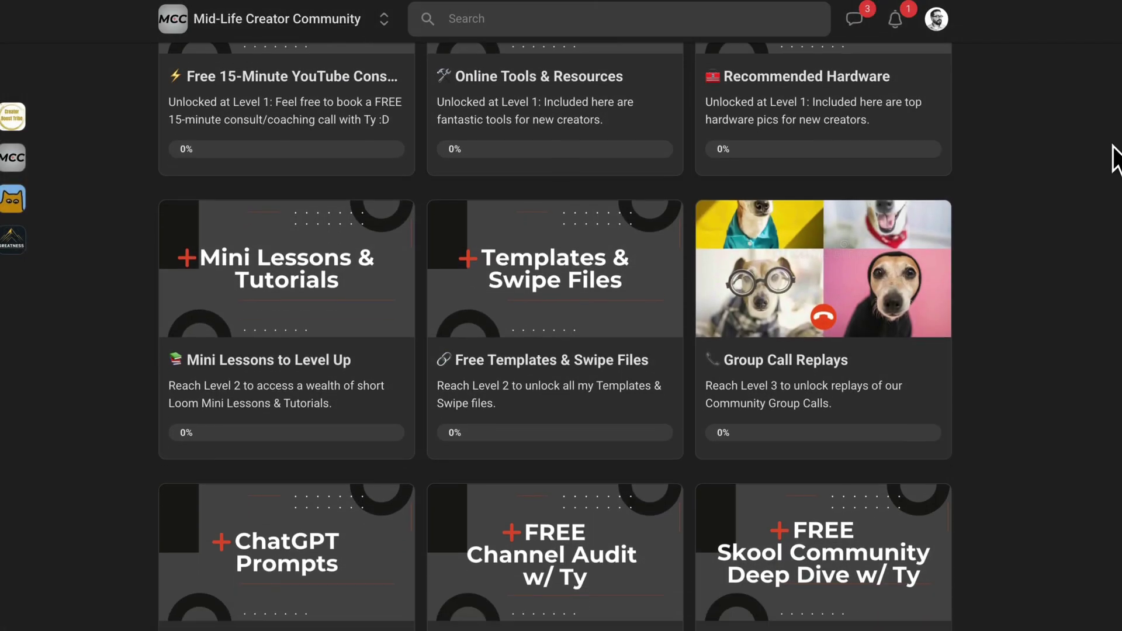
pyautogui.scroll(-4, 1113, 156)
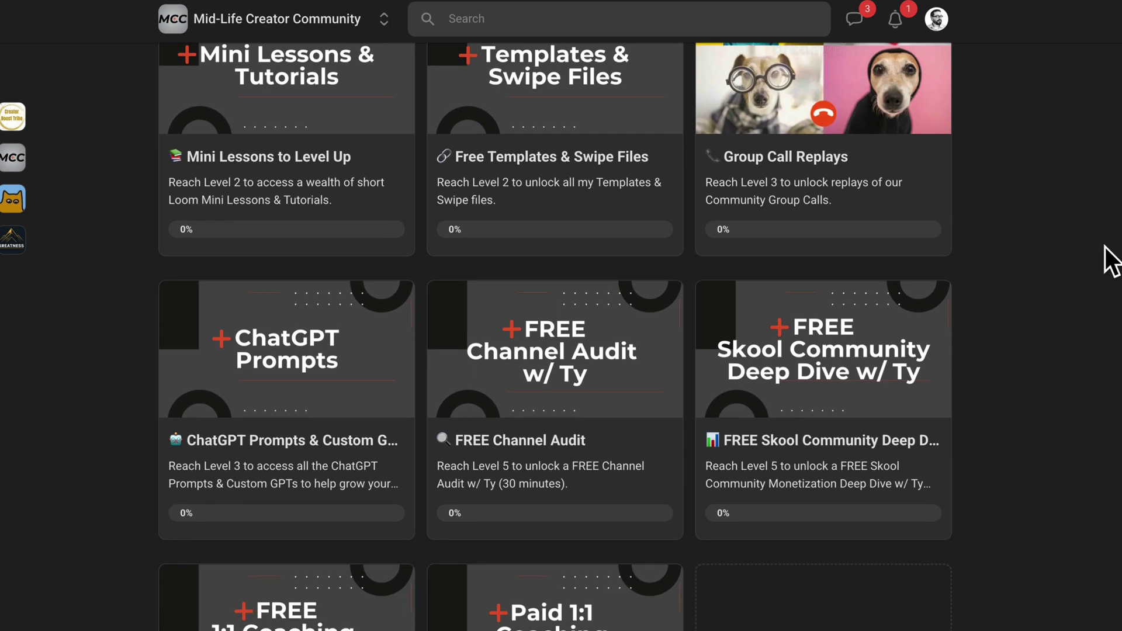
pyautogui.scroll(-1, 1108, 272)
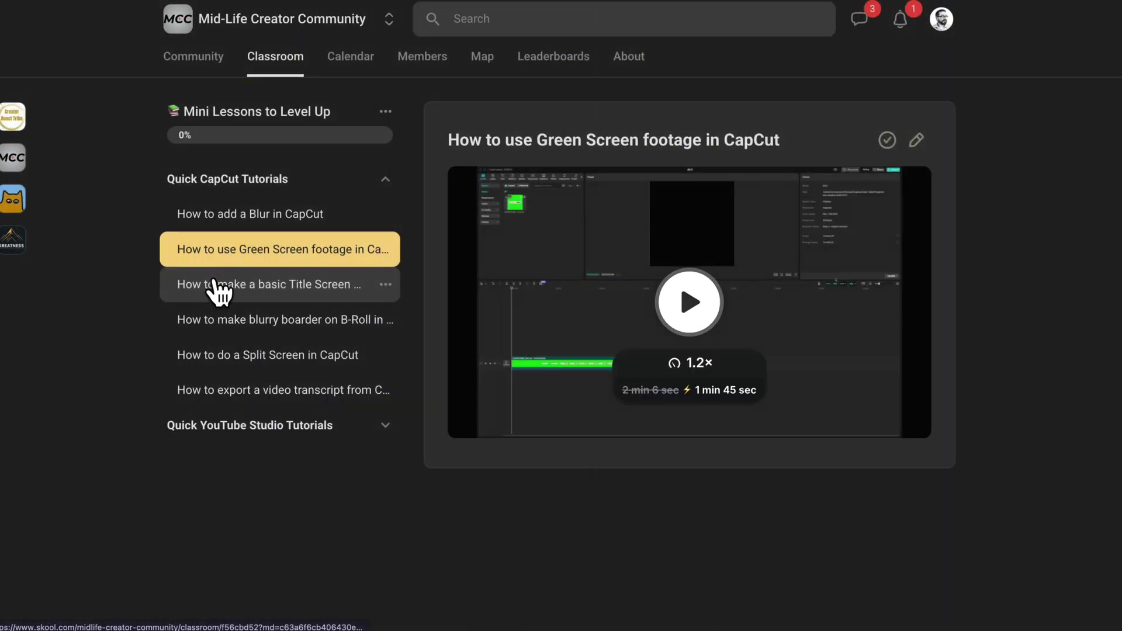
pyautogui.click(220, 289)
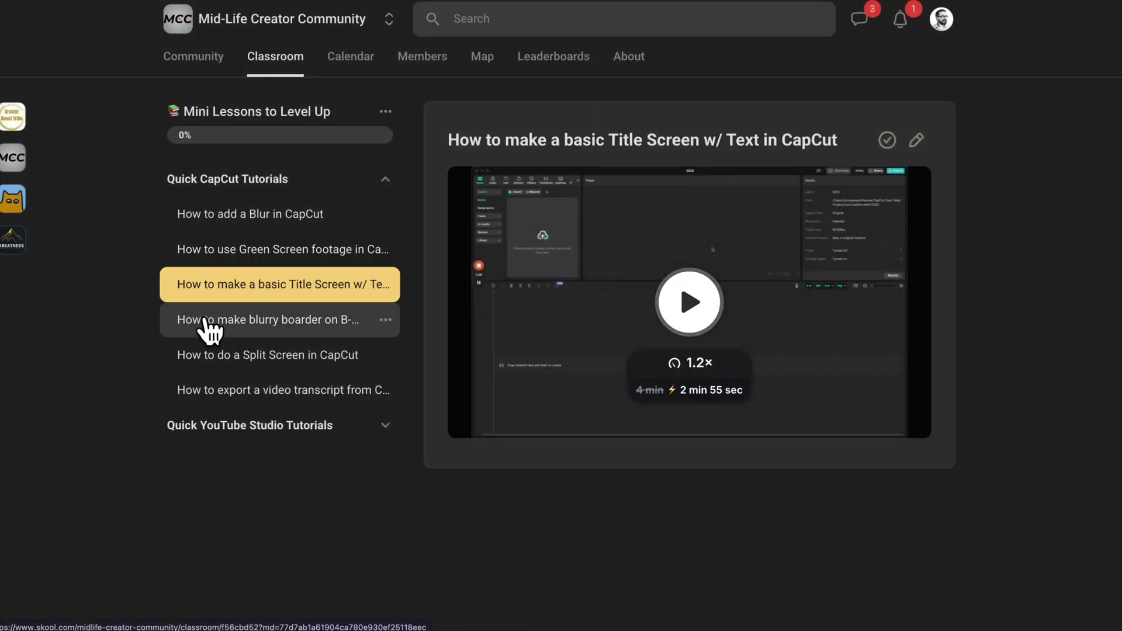
pyautogui.click(205, 321)
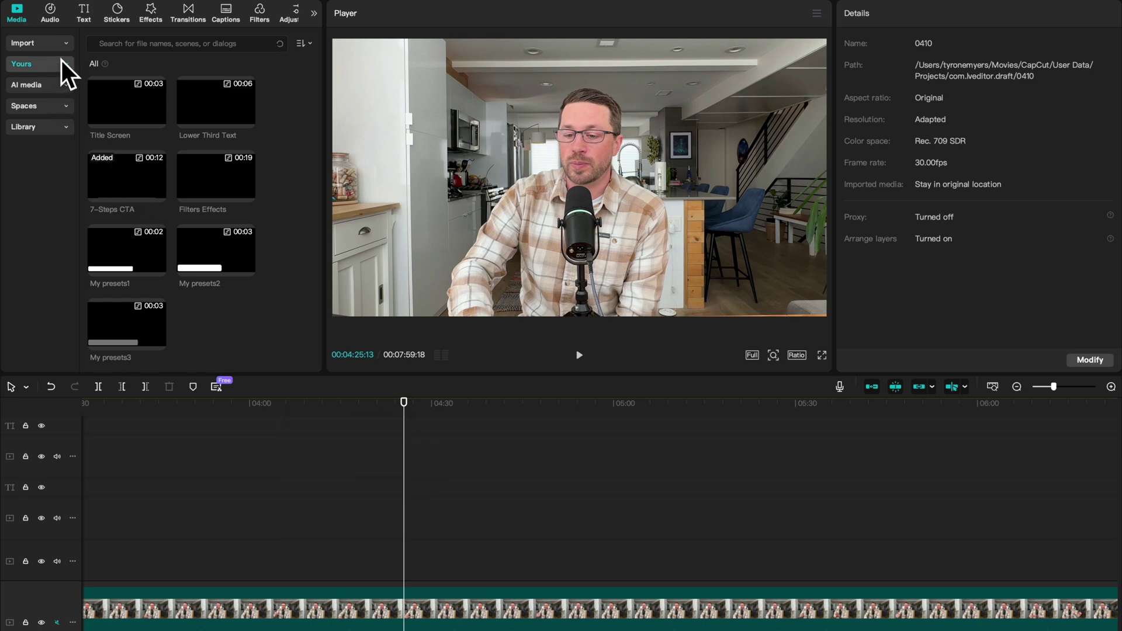
# Step: In the Audio library, browse the trending sound effects categories, then collapse them
pyautogui.click(52, 11)
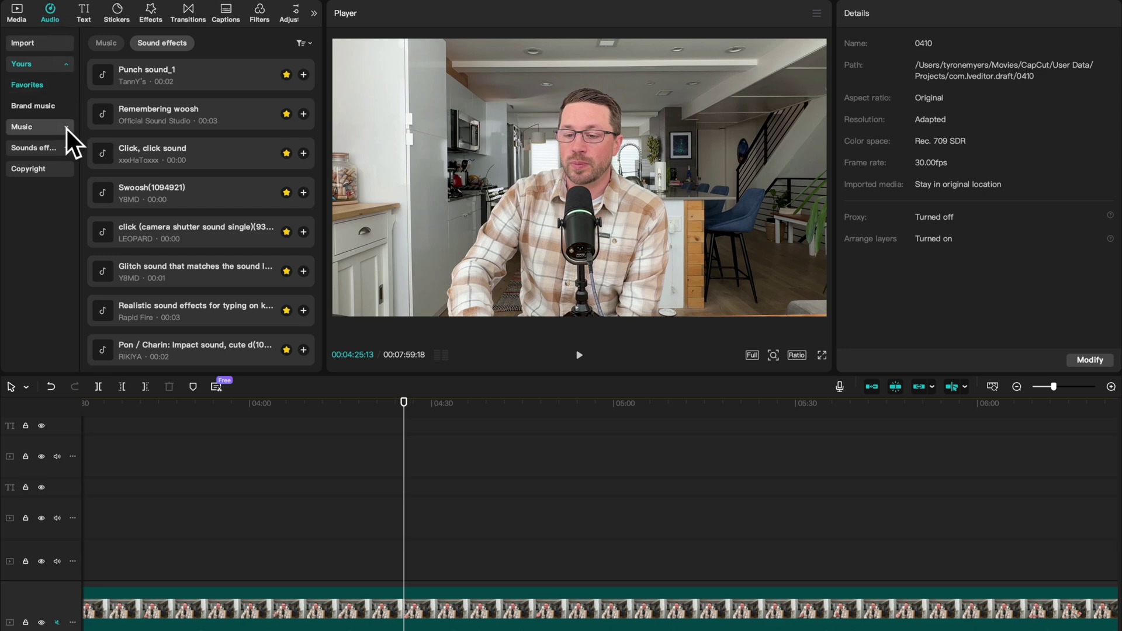
pyautogui.click(68, 148)
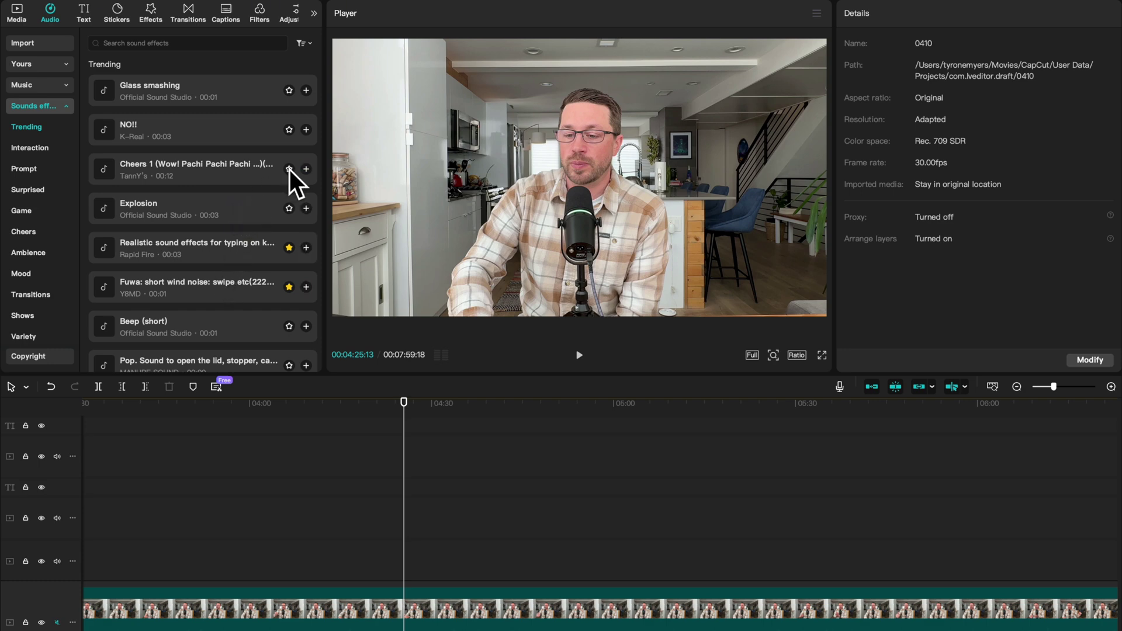
pyautogui.click(66, 108)
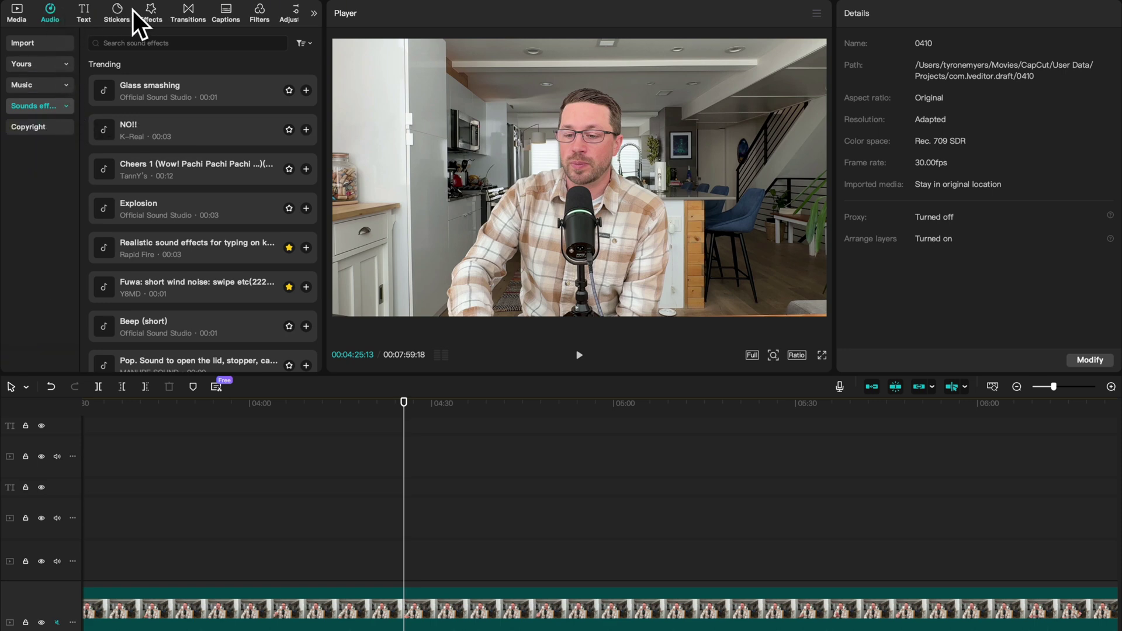
# Step: Under Yours > Favorites, check Music, then scroll the favorited Sound effects list
pyautogui.click(68, 65)
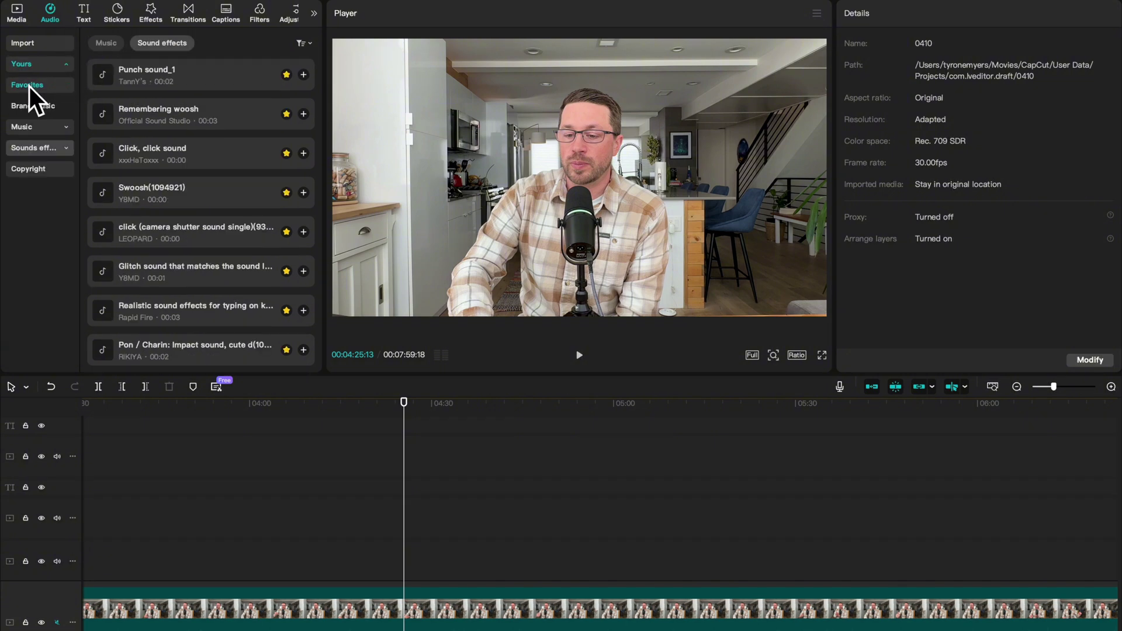
pyautogui.click(106, 43)
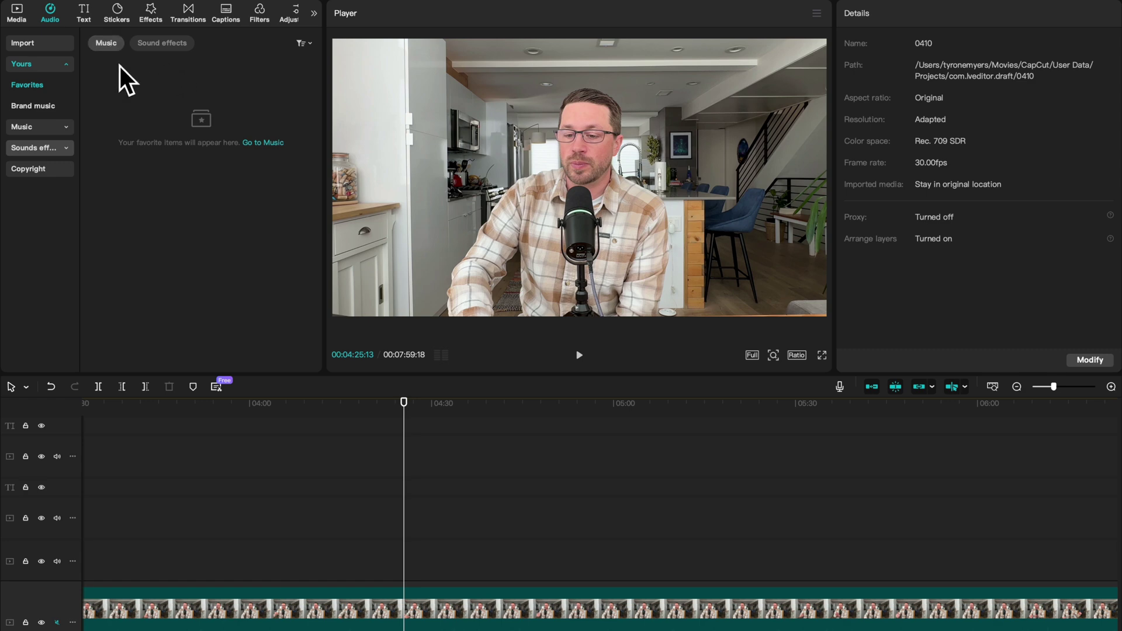
pyautogui.click(162, 46)
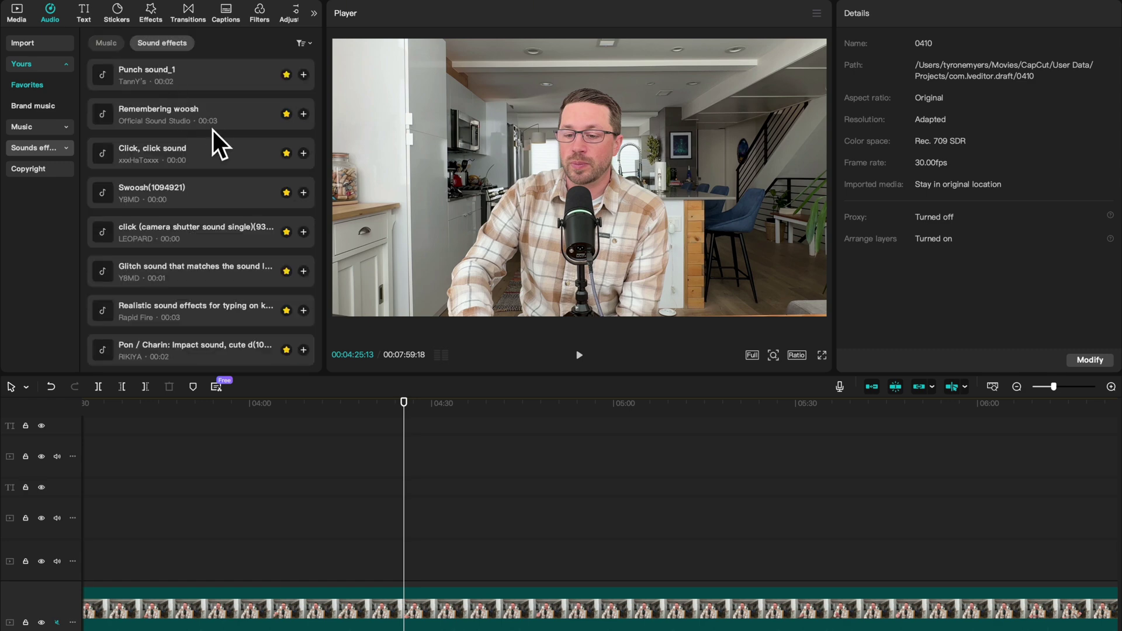
pyautogui.scroll(-10, 238, 114)
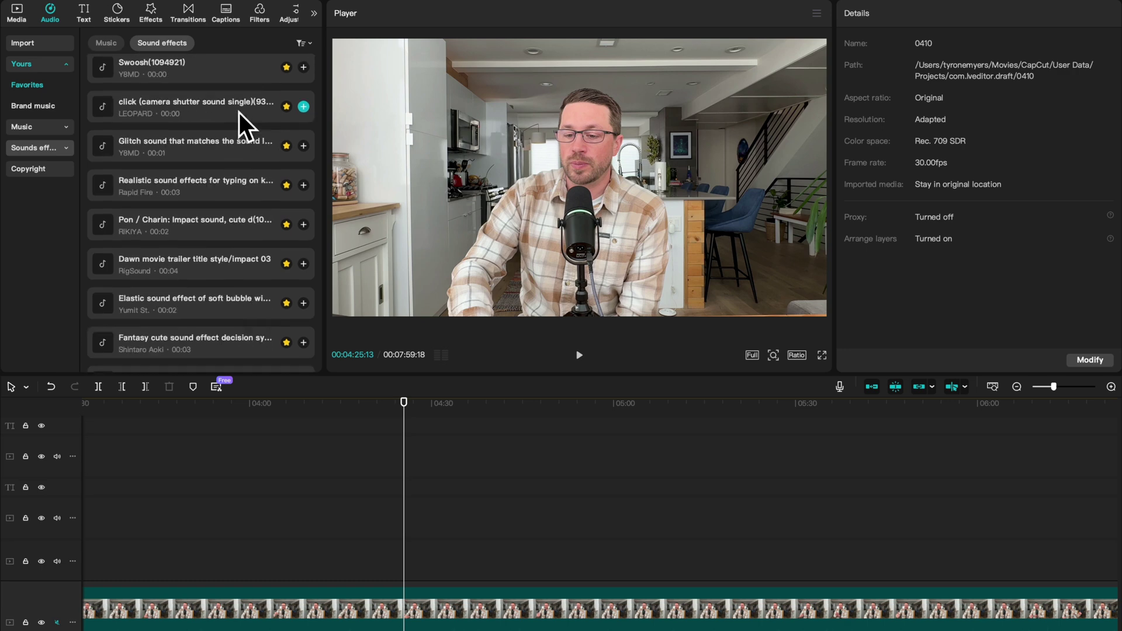
pyautogui.scroll(-3, 239, 112)
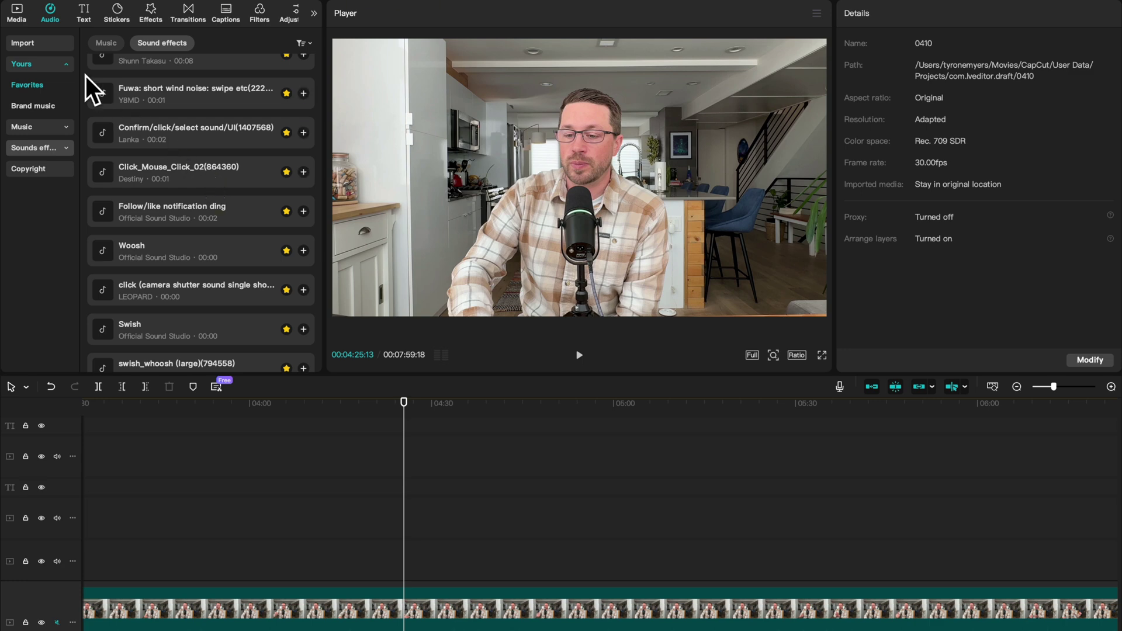
# Step: Open Transitions, glance at Trending, then show the six favorites like Left, Drop Down and Glare II
pyautogui.click(67, 65)
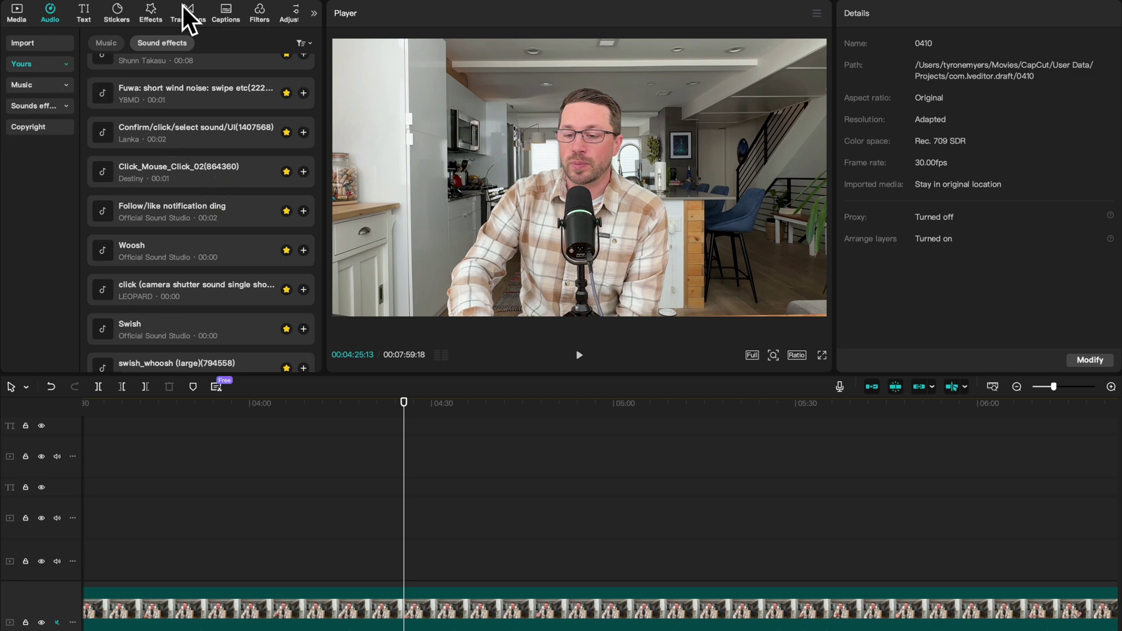
pyautogui.click(187, 9)
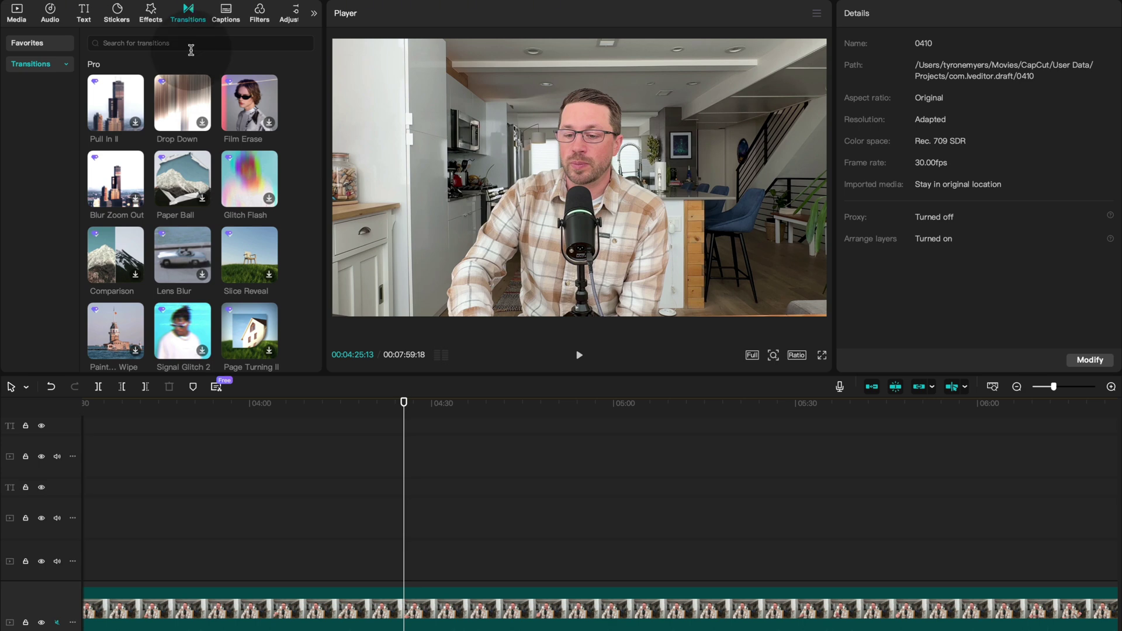
pyautogui.click(67, 65)
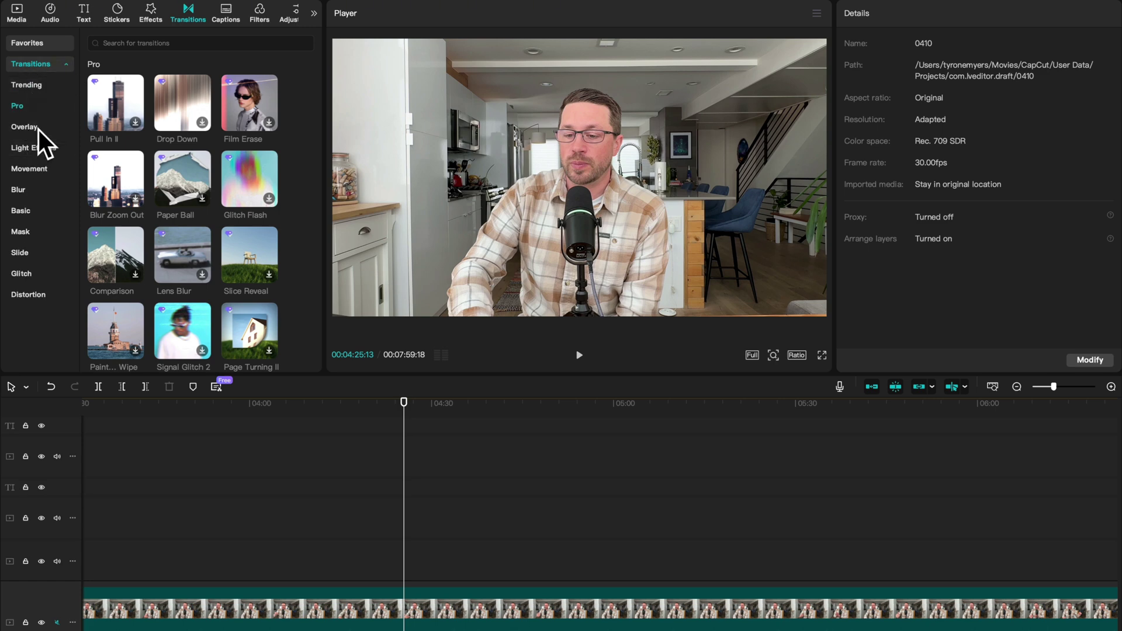
pyautogui.click(33, 88)
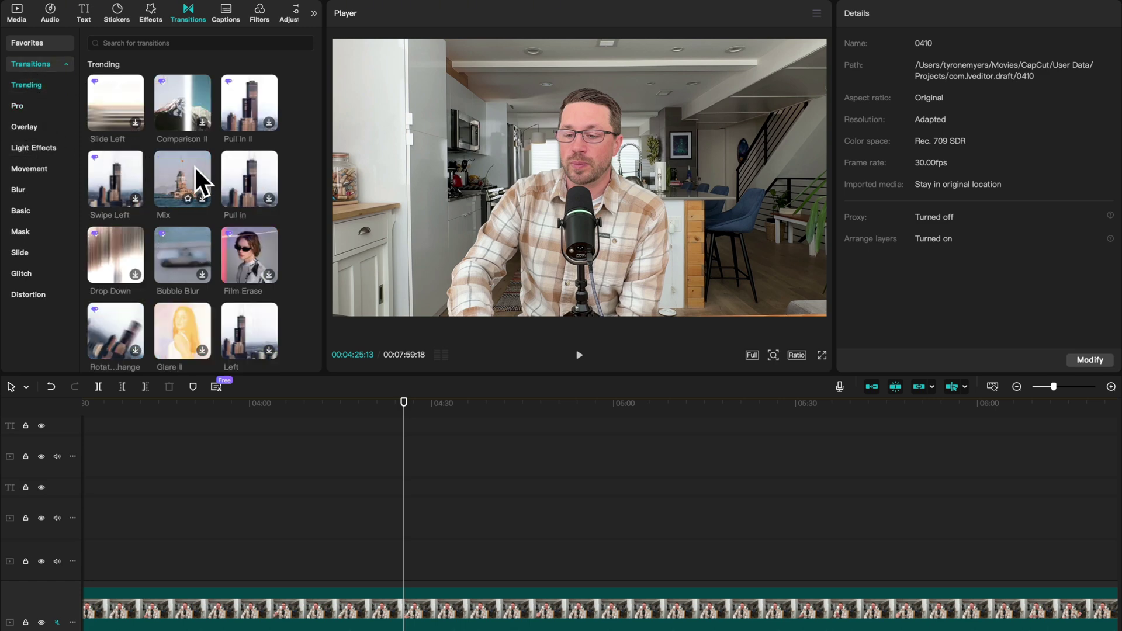
pyautogui.click(40, 45)
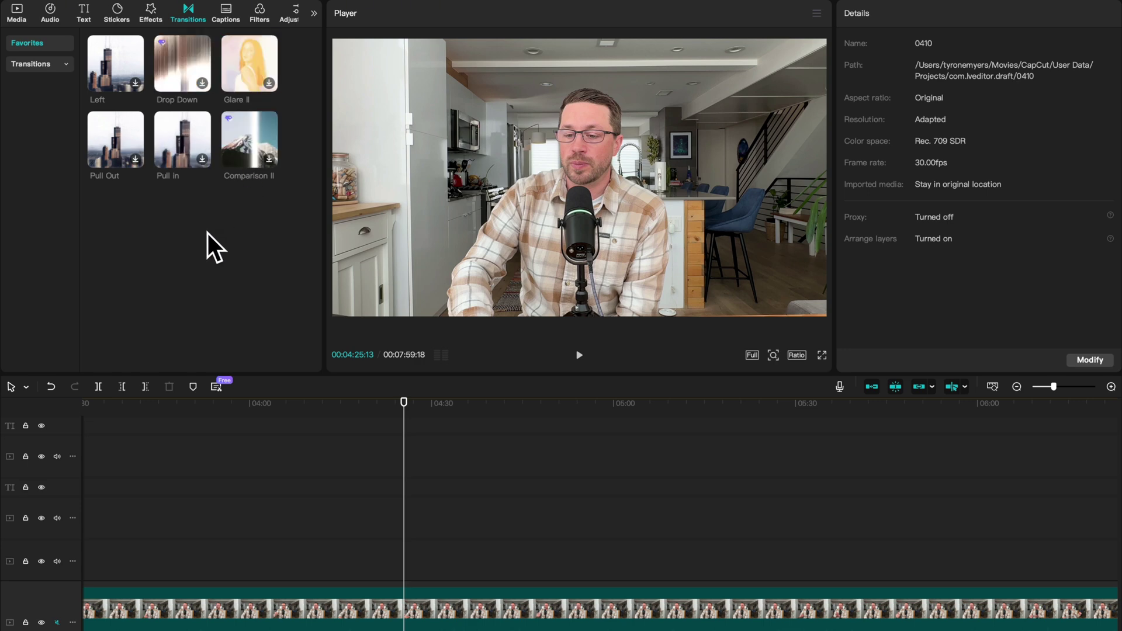
# Step: Browse the Filters and Effects libraries, then show the Text library's Pro text effects presets
pyautogui.click(261, 11)
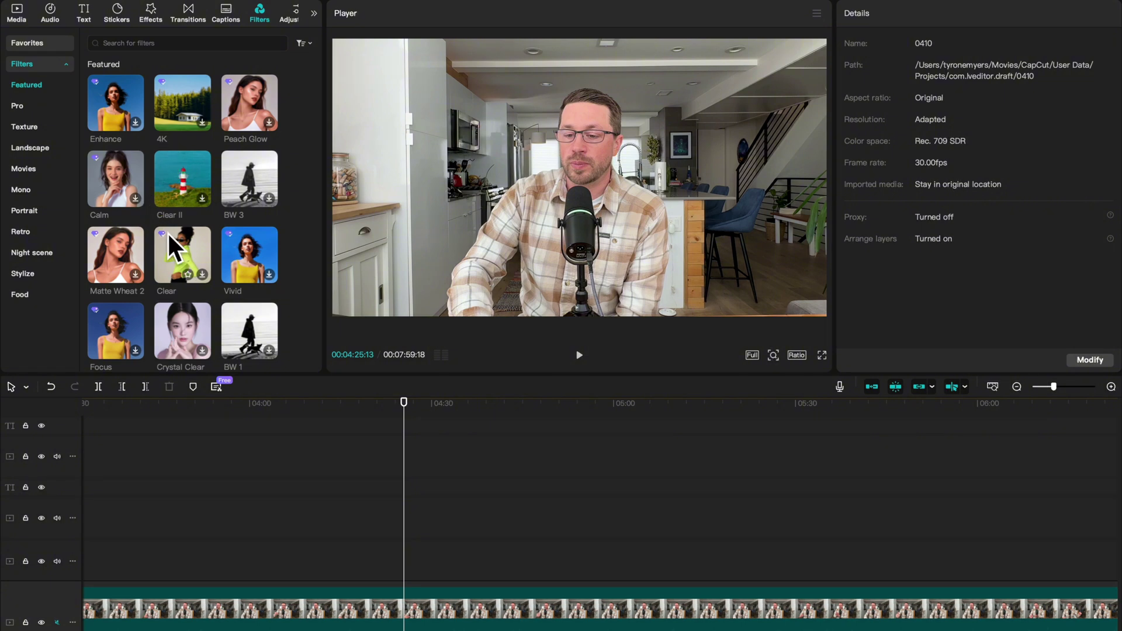
pyautogui.click(150, 9)
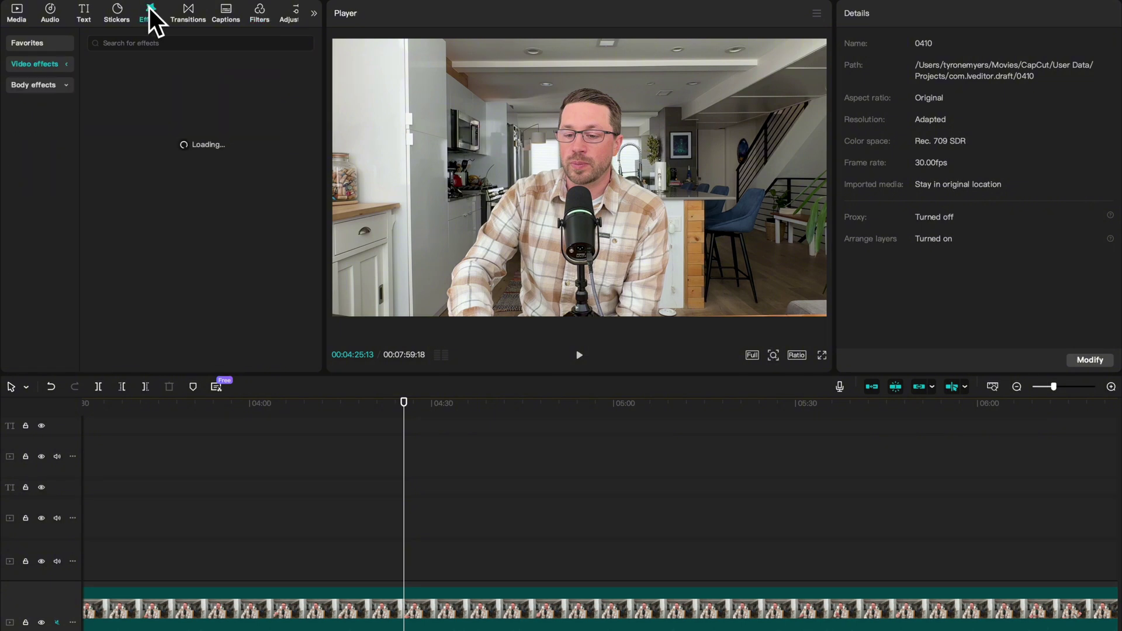
pyautogui.click(116, 9)
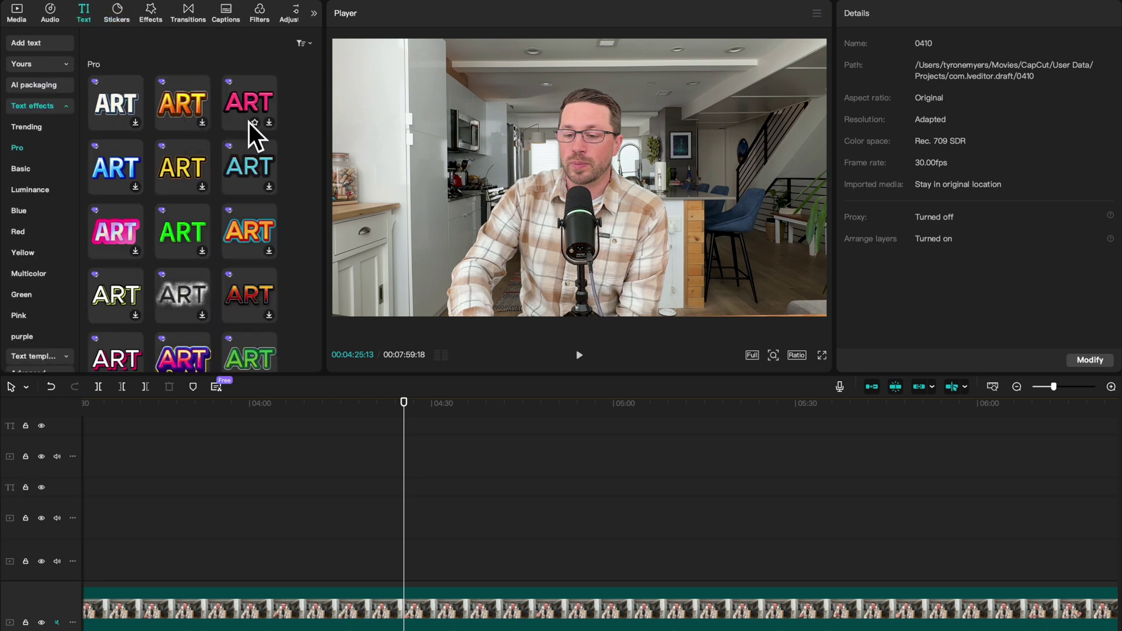